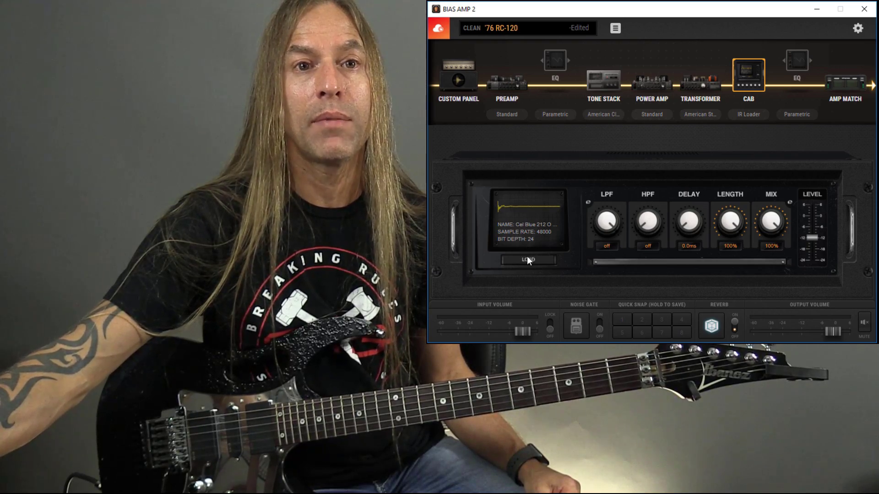
# Step: Open the IR Loader browser on the Steve IR bank, showing Cel Blue 212
pyautogui.click(528, 261)
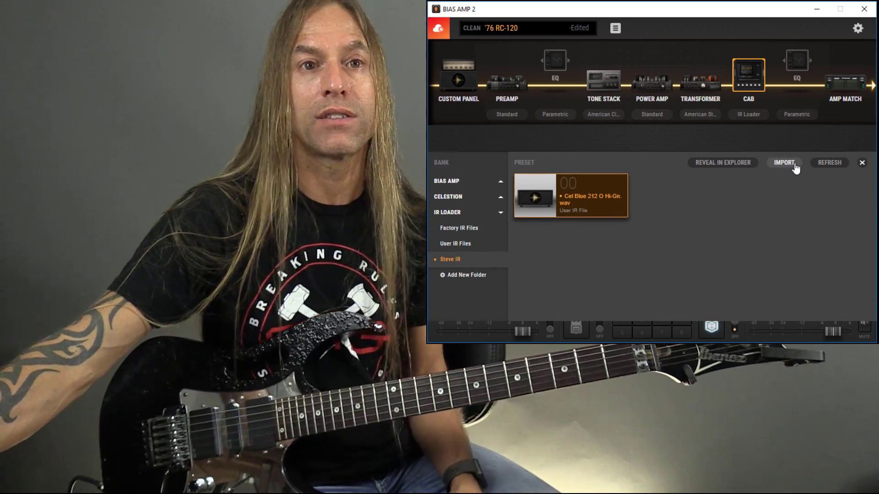
# Step: Start an IR import and look inside Celestion_Blue_Open_2x12's 48.0 kHz 200 ms folder
pyautogui.click(793, 166)
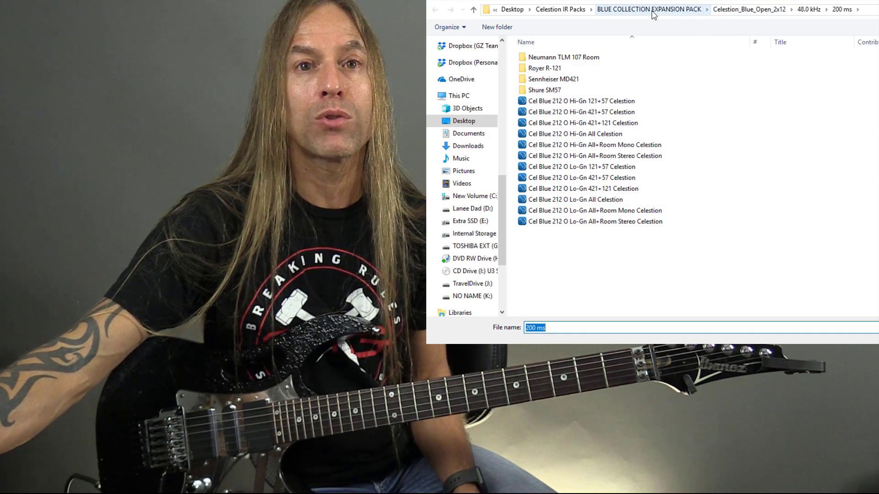
pyautogui.click(734, 15)
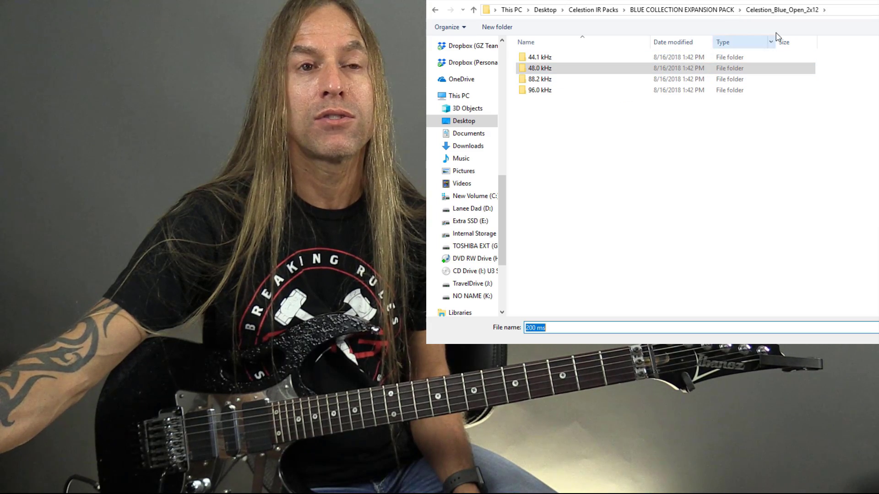
pyautogui.doubleClick(539, 68)
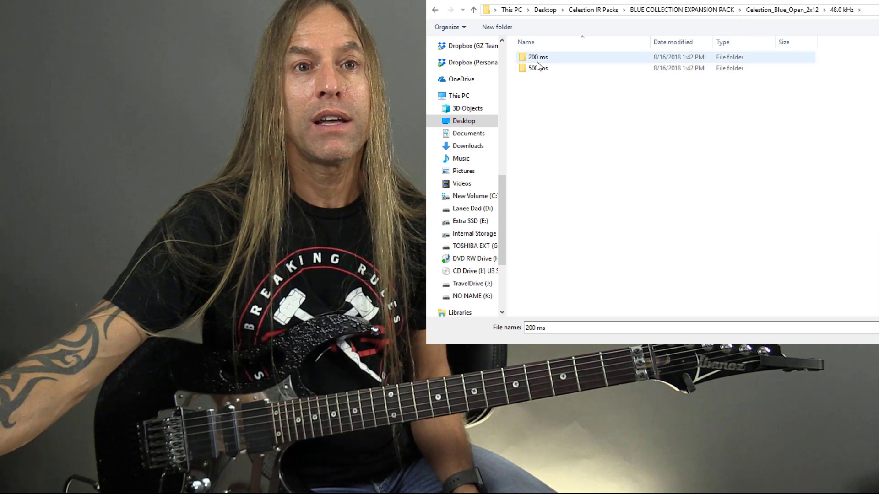
pyautogui.doubleClick(539, 57)
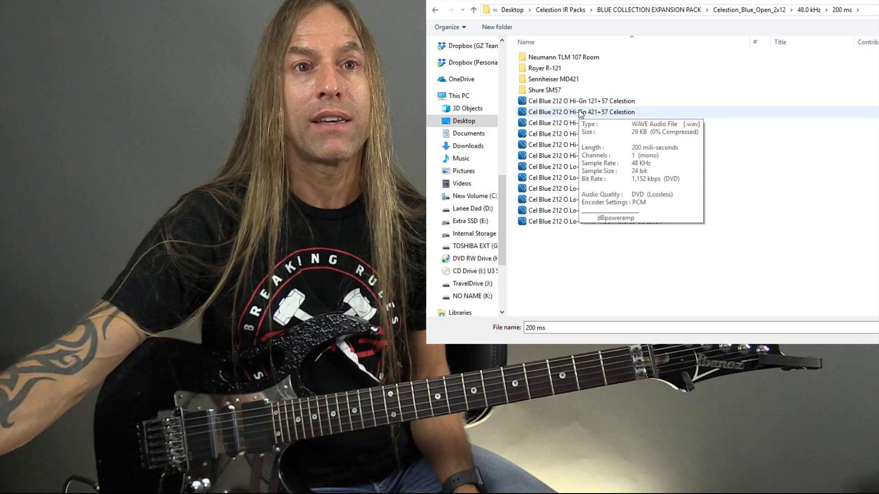
pyautogui.click(719, 13)
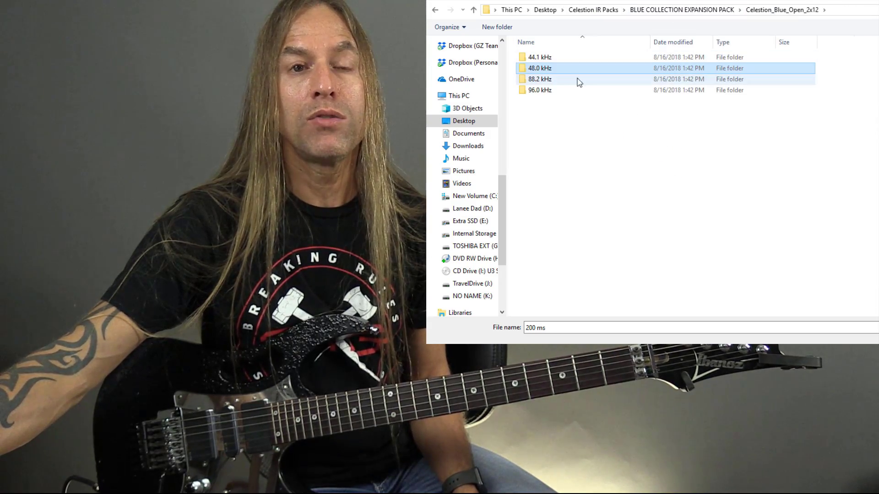
# Step: Go to Celestion_Blue_Closed_4x12 > 48.0 kHz > 200 ms in the Blue Collection pack
pyautogui.click(664, 14)
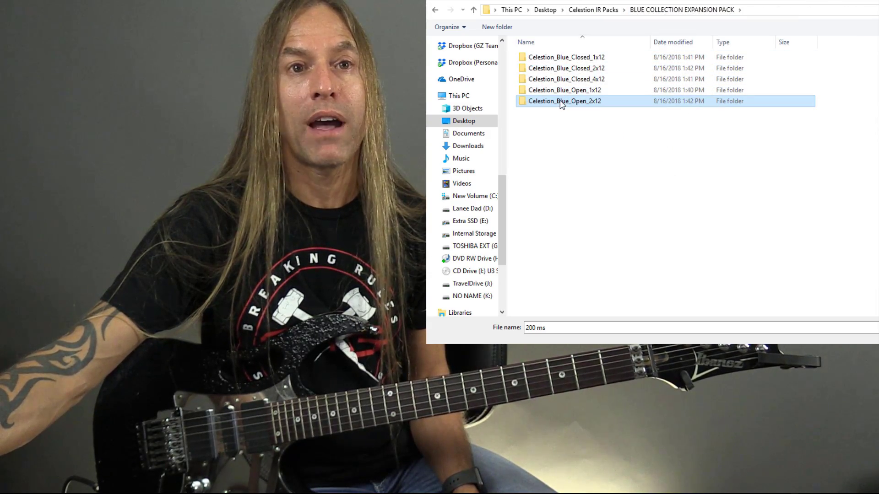
pyautogui.doubleClick(569, 79)
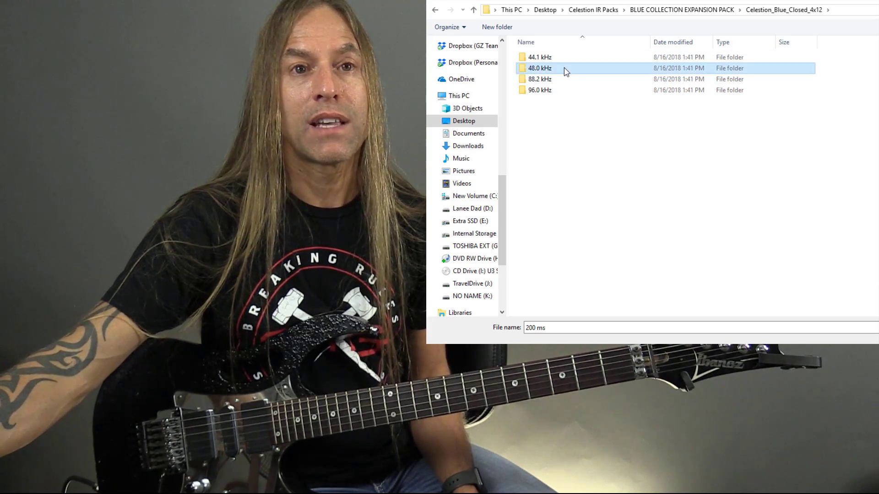
pyautogui.doubleClick(565, 68)
pyautogui.doubleClick(563, 59)
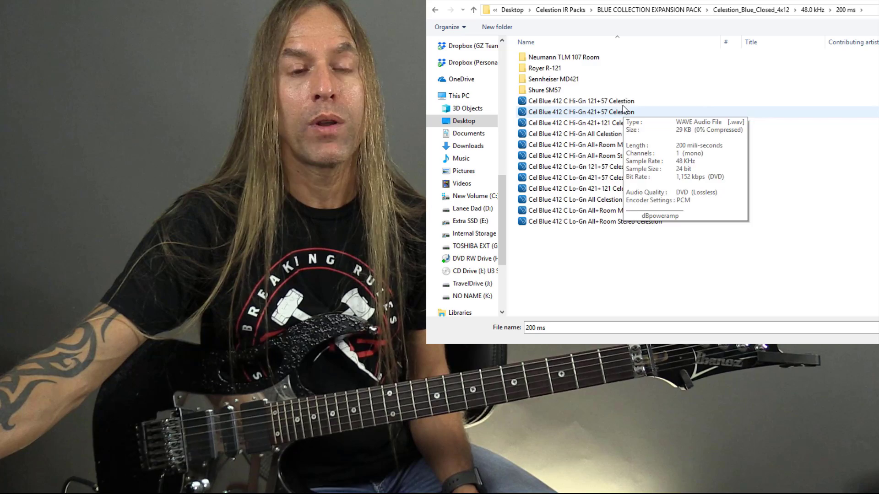
# Step: Import Cel Blue 412 C Hi-Gn.wav into the Steve IR folder
pyautogui.moveTo(582, 112)
pyautogui.doubleClick(595, 115)
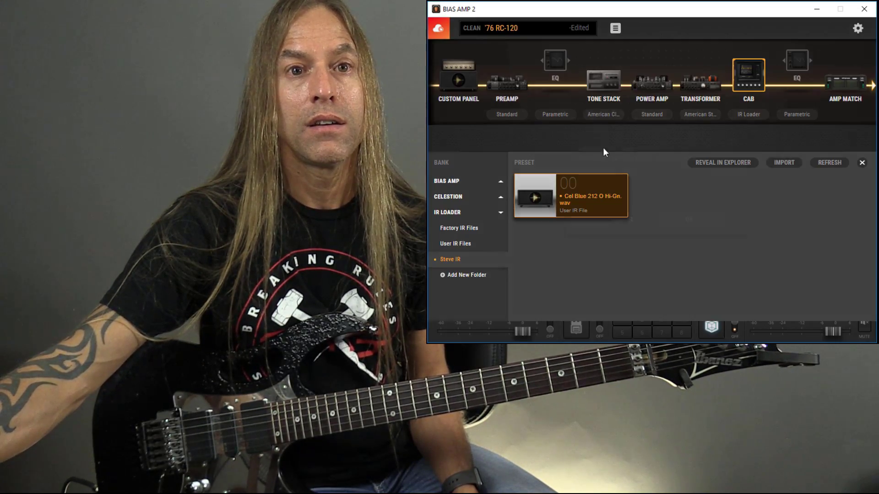
pyautogui.click(689, 232)
pyautogui.click(664, 146)
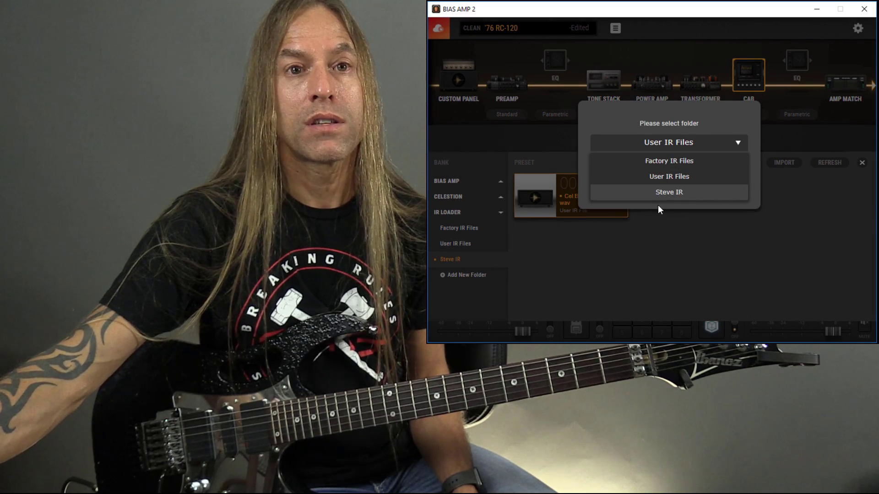
pyautogui.click(660, 194)
pyautogui.click(627, 197)
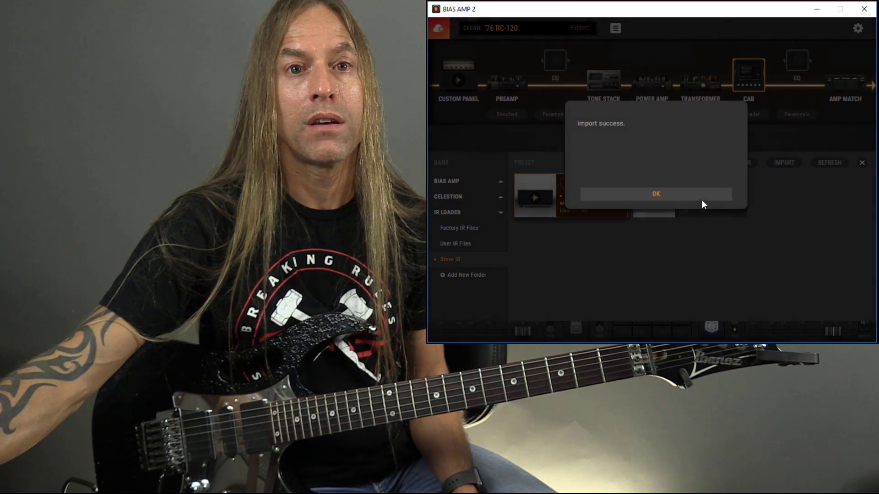
pyautogui.click(675, 199)
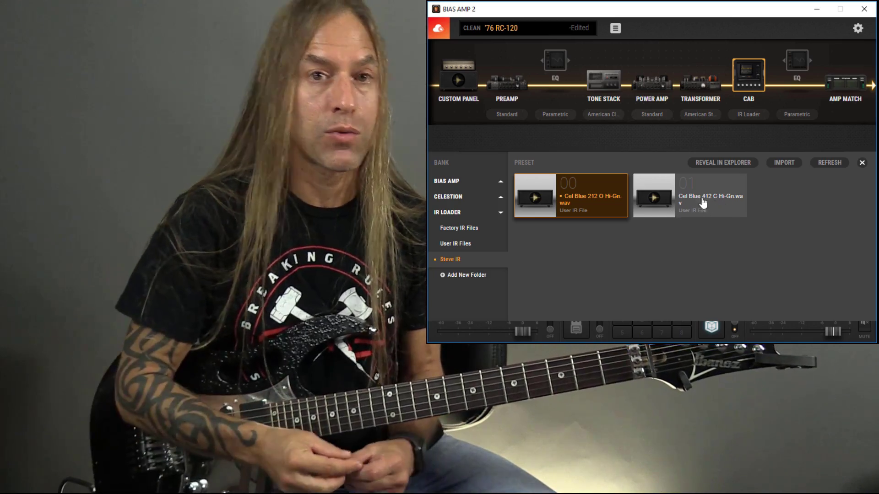
# Step: Audition Cel Blue 412 C against Cel Blue 212 O, leaving 212 O loaded
pyautogui.click(708, 201)
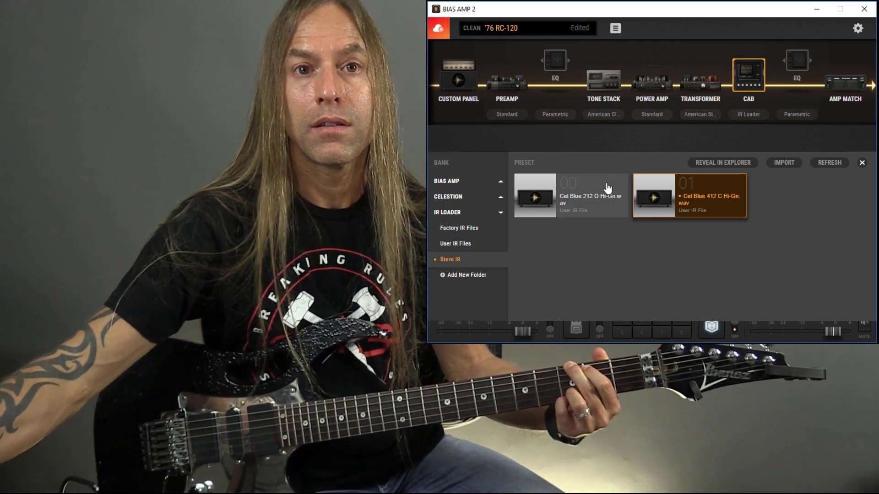
pyautogui.click(607, 189)
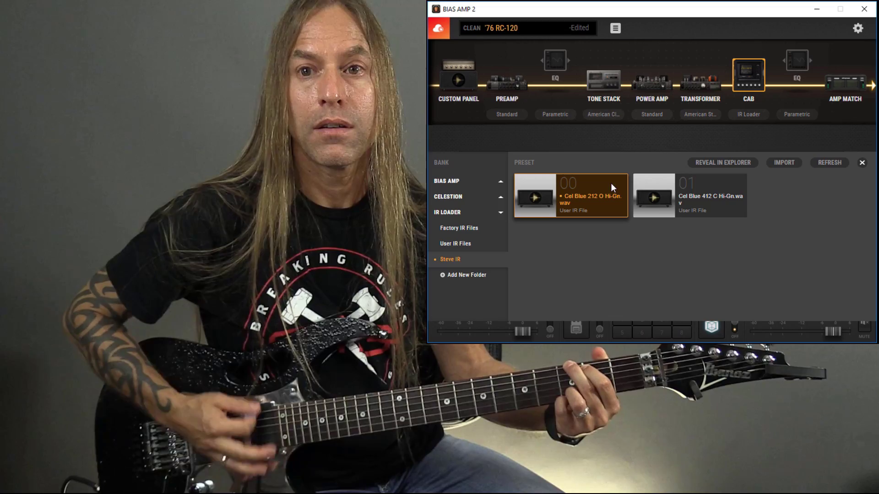
pyautogui.click(675, 194)
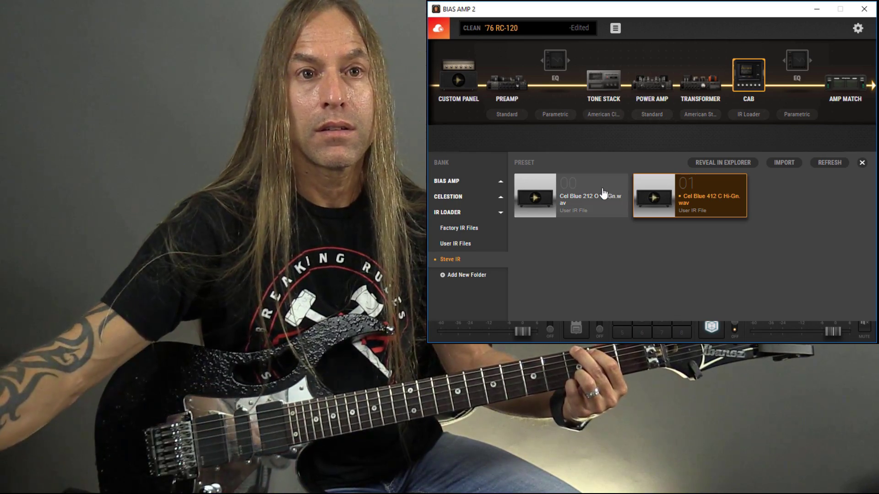
pyautogui.click(599, 188)
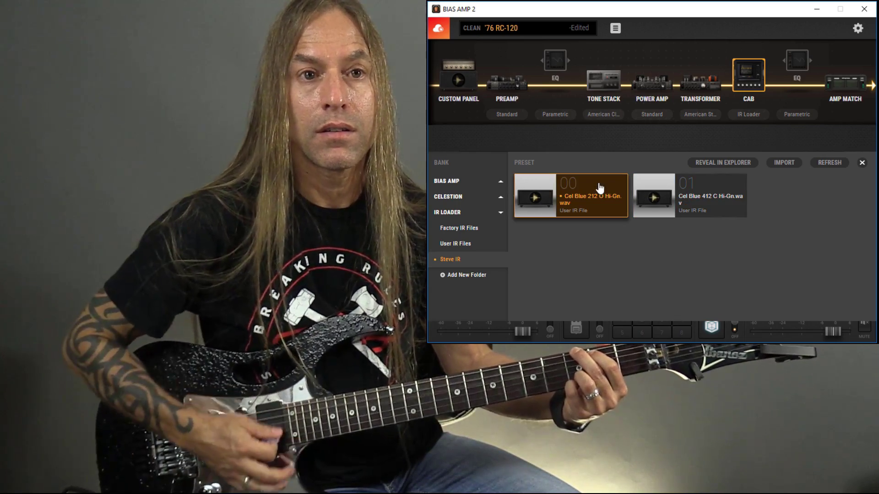
pyautogui.doubleClick(675, 196)
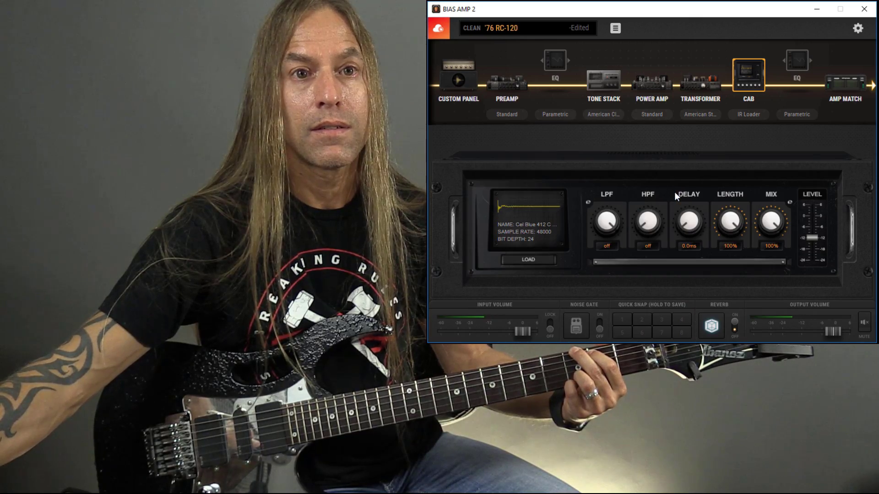
pyautogui.click(536, 260)
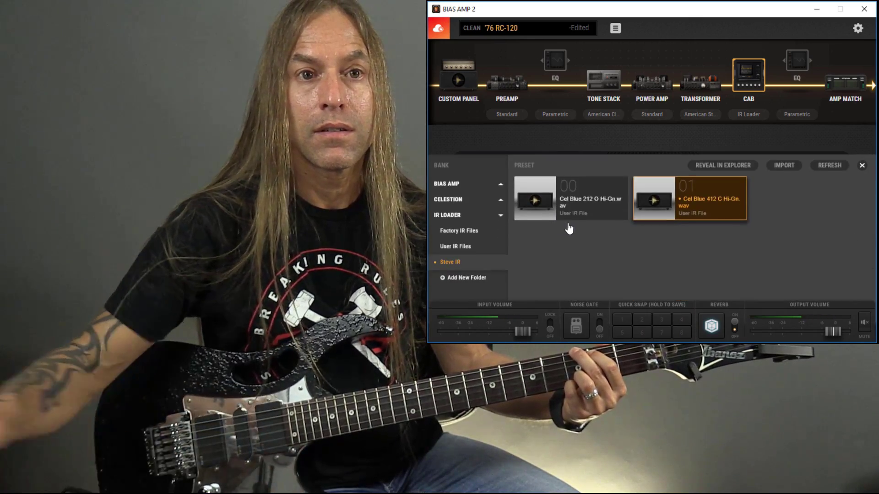
pyautogui.doubleClick(568, 205)
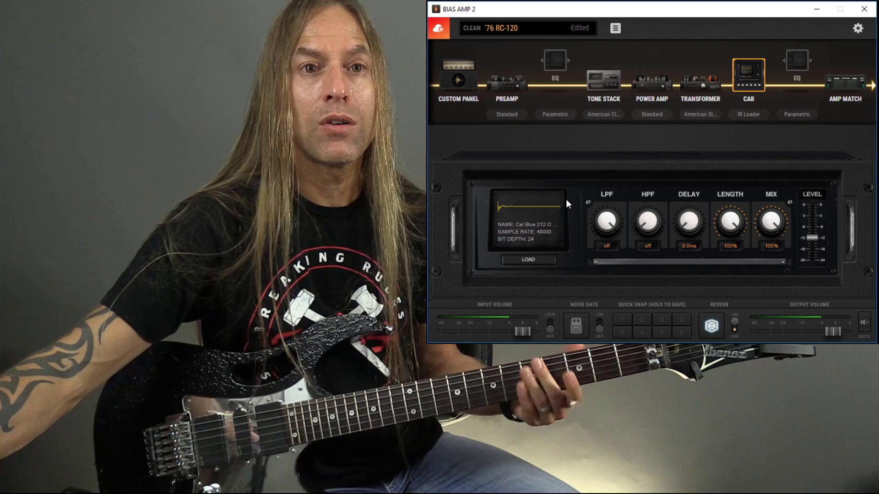
pyautogui.click(532, 261)
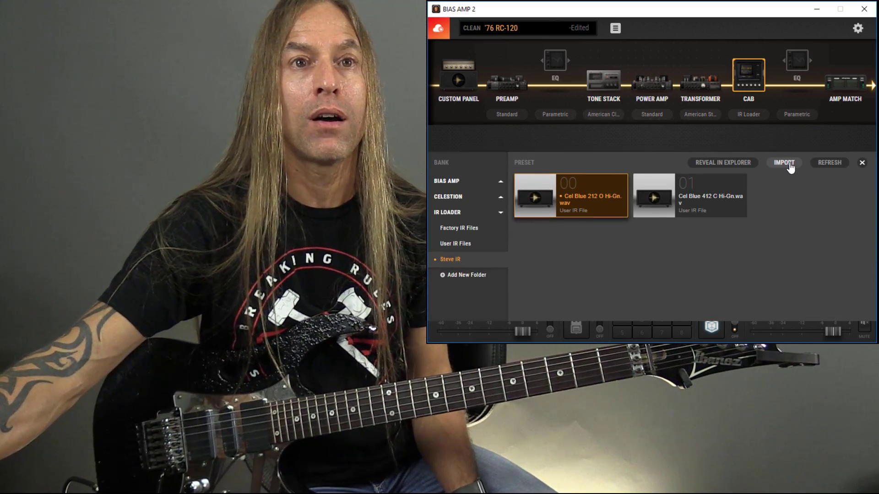
# Step: Start another import and pick a Greenback 212 IR from G12M_Greenback_Open_2x12 > 48.0 kHz > 200 ms
pyautogui.click(790, 169)
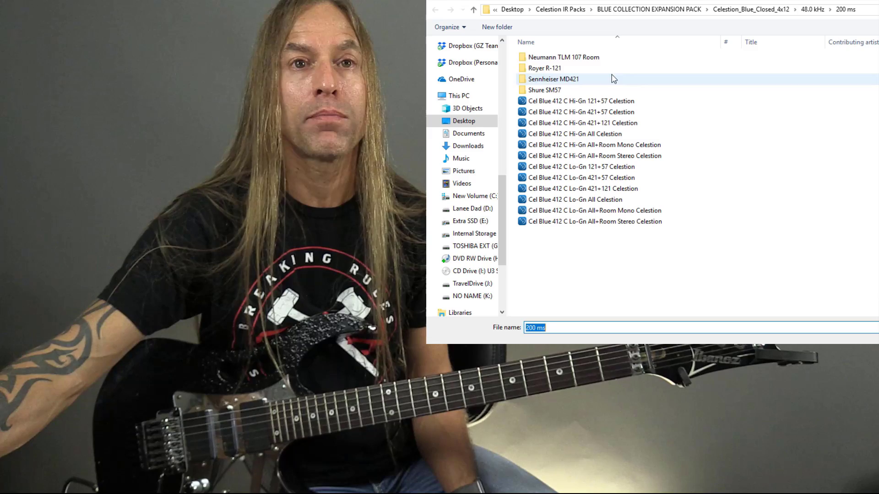
pyautogui.click(576, 10)
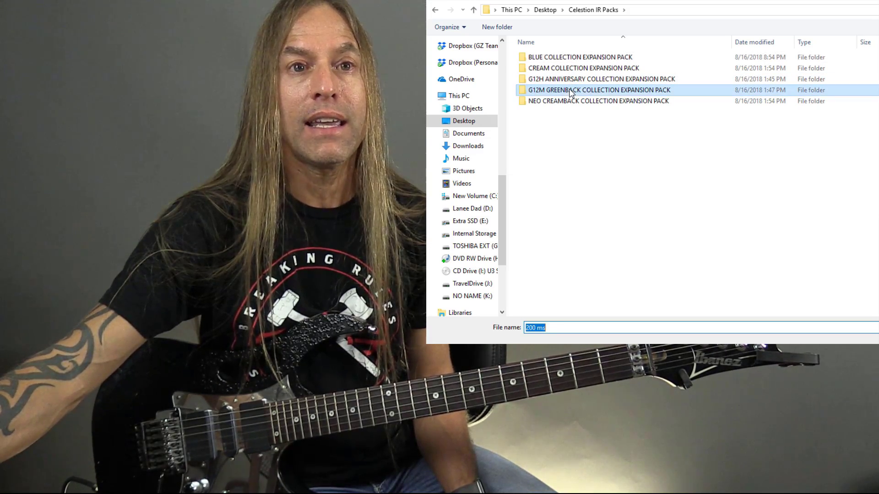
pyautogui.doubleClick(571, 92)
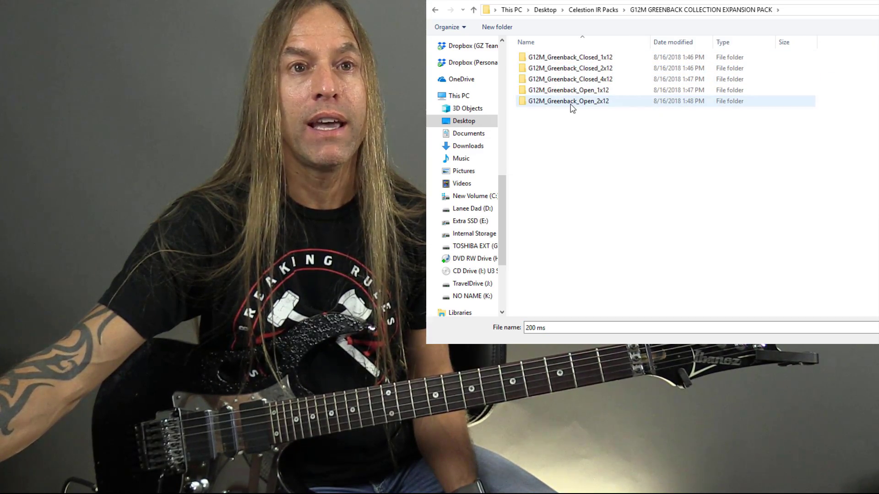
pyautogui.doubleClick(570, 102)
pyautogui.doubleClick(553, 69)
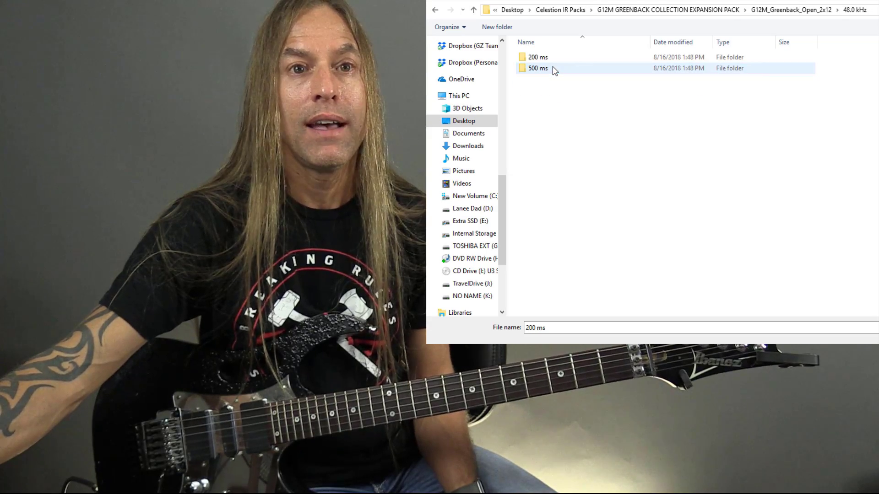
pyautogui.doubleClick(557, 59)
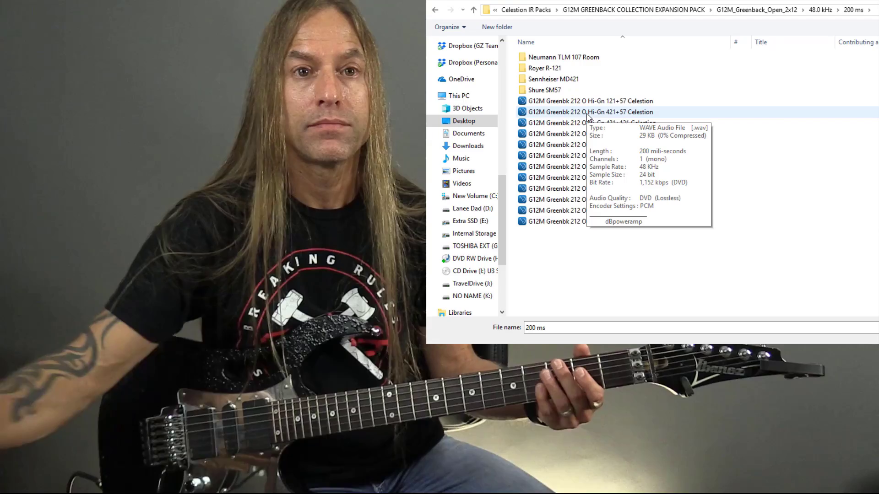
pyautogui.doubleClick(588, 116)
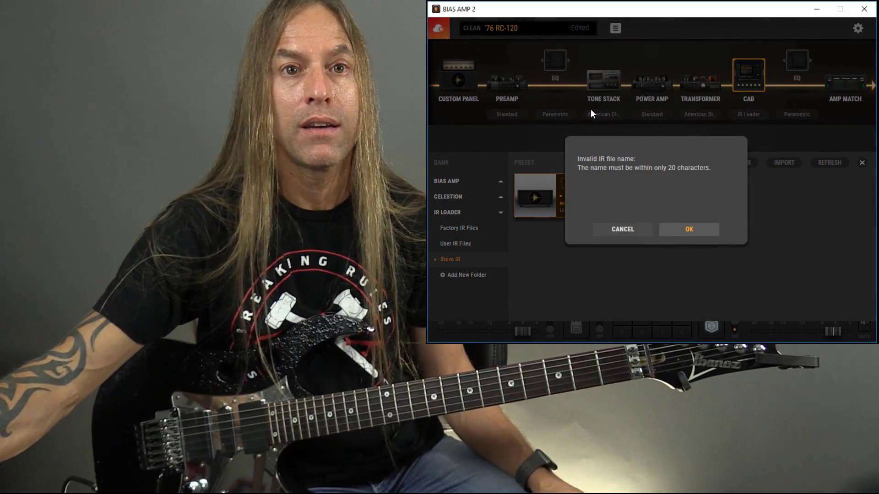
# Step: Import the Greenback IR into Steve IR under the shortened name G12M Greenbk 212 O H
pyautogui.click(697, 232)
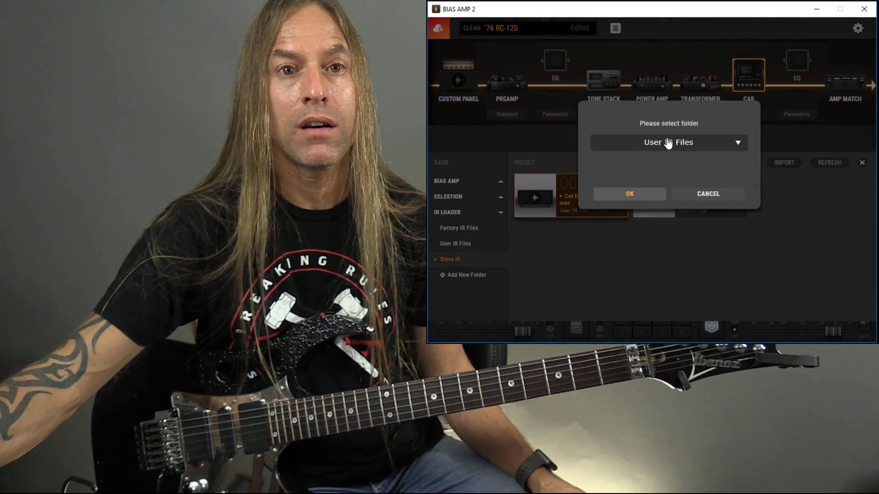
pyautogui.click(667, 143)
pyautogui.click(663, 191)
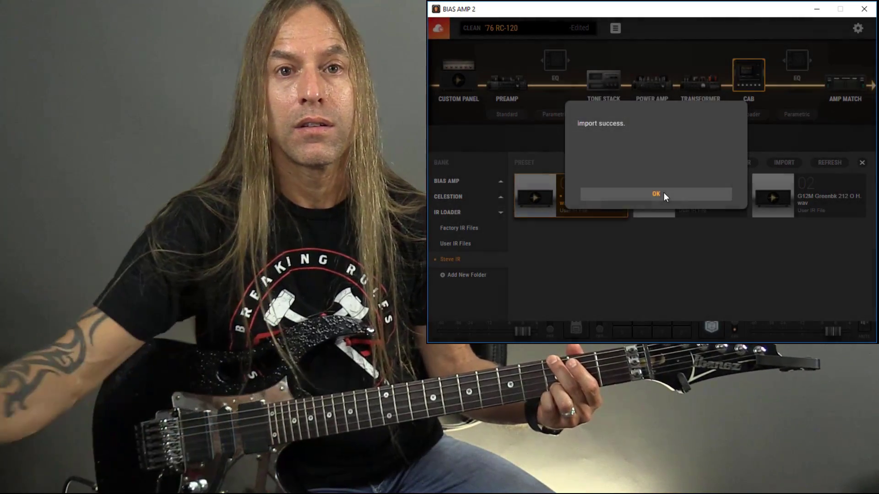
pyautogui.click(661, 193)
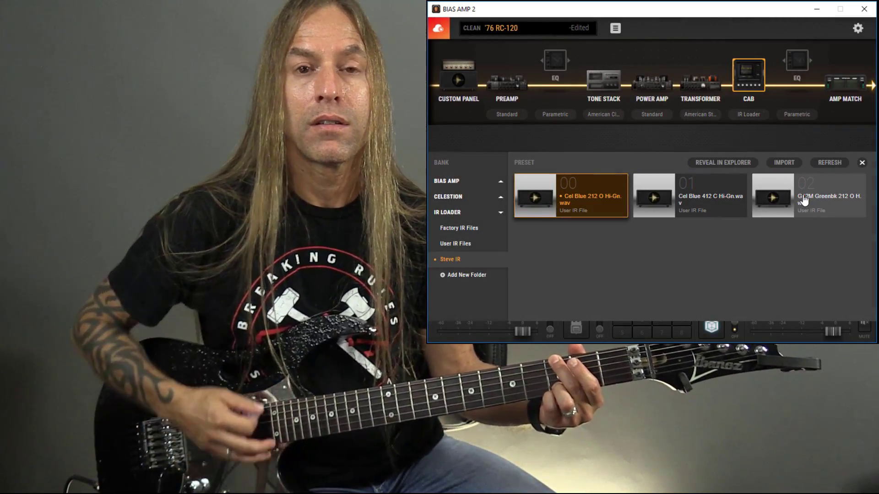
# Step: Audition G12M Greenbk 212, Cel Blue 412 C and Cel Blue 212 O Hi-Gn, ending on 212 O
pyautogui.click(804, 200)
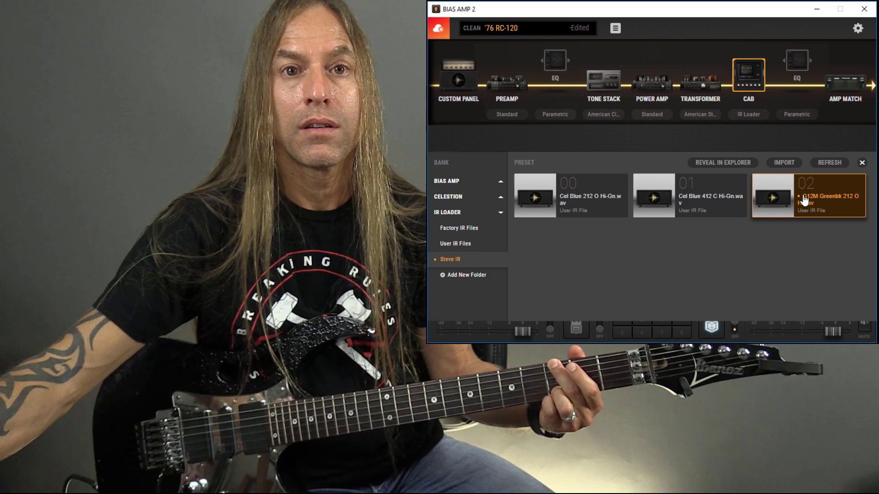
pyautogui.doubleClick(757, 203)
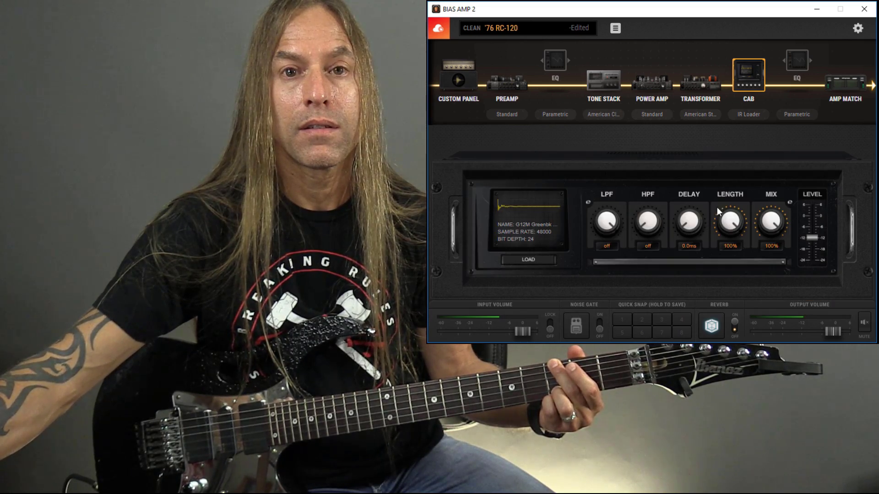
pyautogui.click(542, 262)
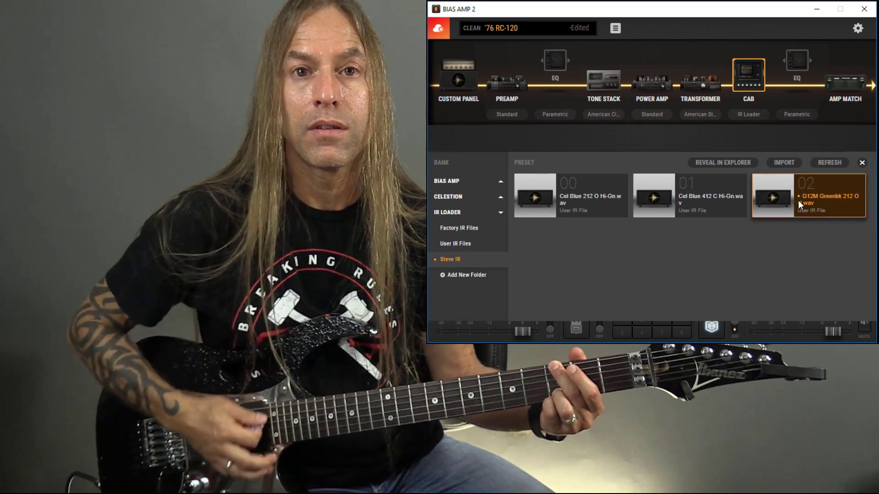
pyautogui.doubleClick(798, 200)
pyautogui.click(539, 259)
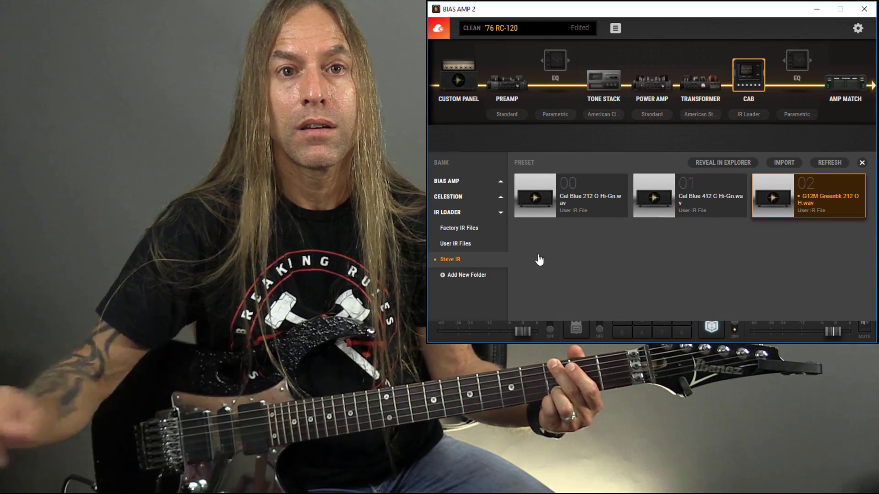
pyautogui.click(687, 199)
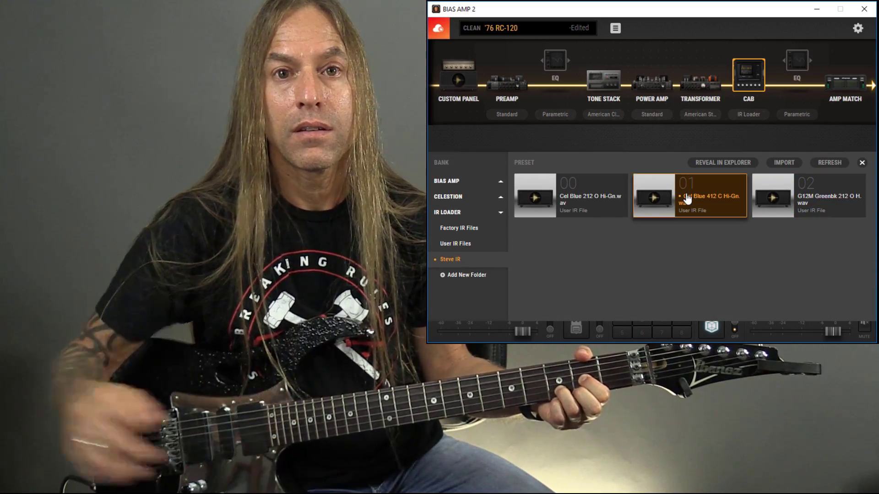
pyautogui.click(767, 222)
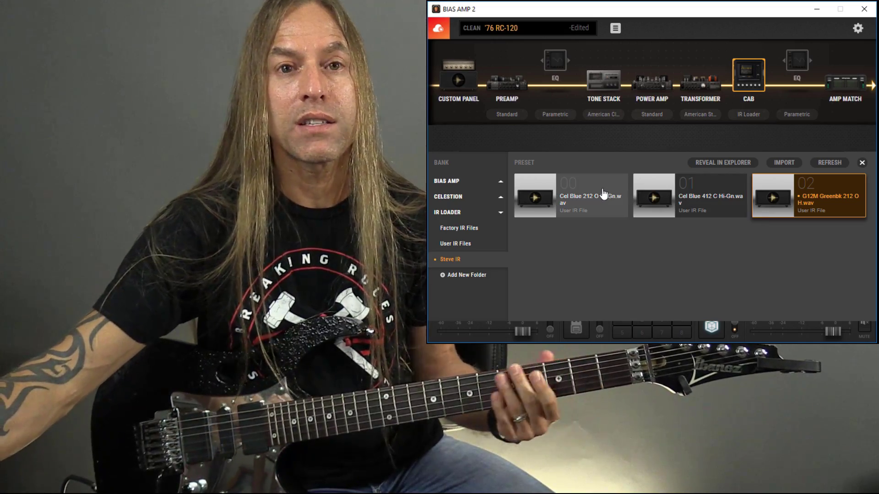
pyautogui.click(602, 196)
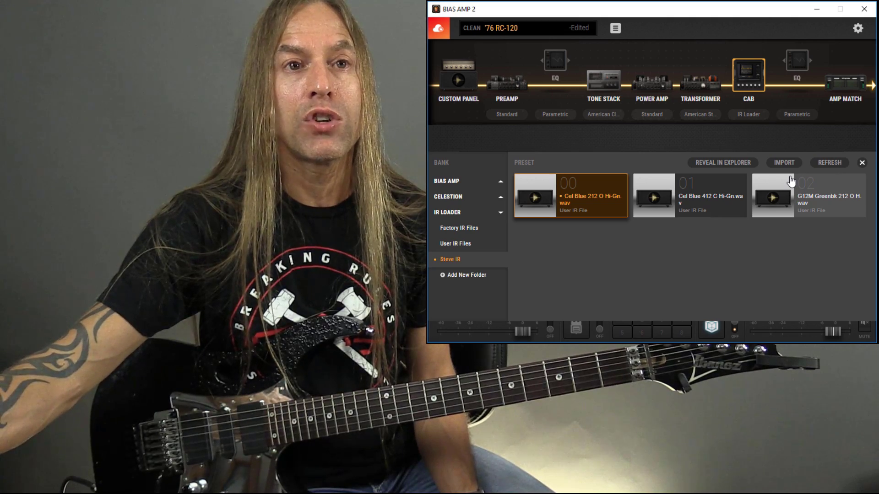
# Step: Close the IR list and load preset 03 Mark IIc+ from the METAL category
pyautogui.click(529, 36)
pyautogui.click(538, 31)
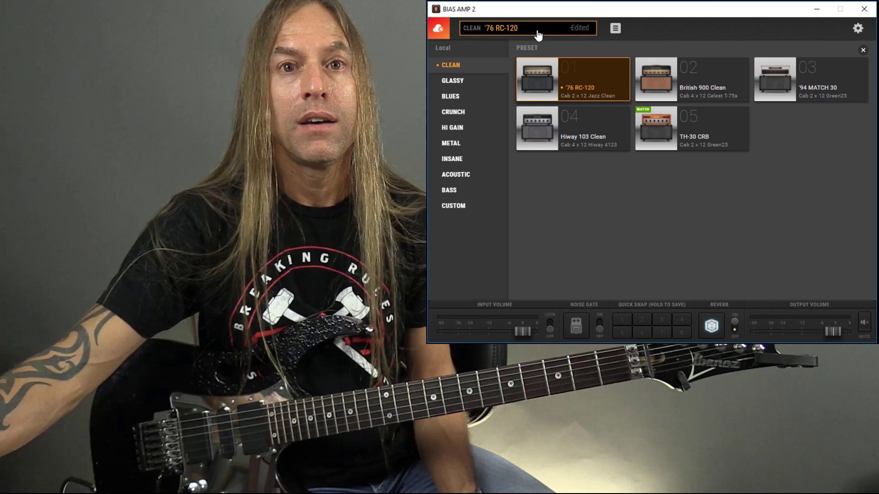
pyautogui.click(475, 152)
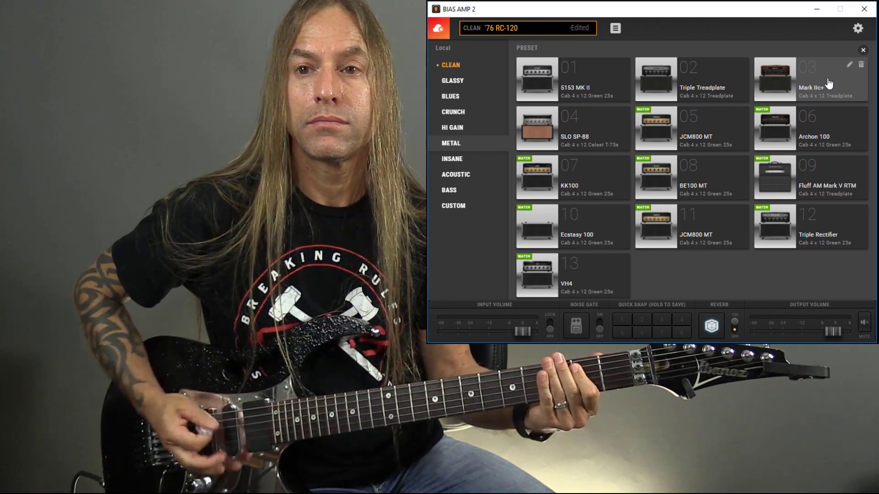
pyautogui.click(827, 84)
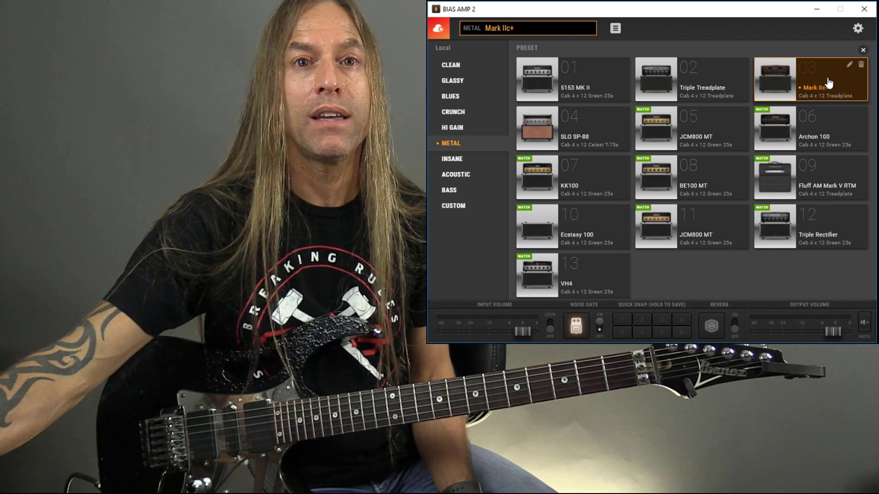
# Step: Return to the Mark IIc+ signal chain and open the CAB module's type list
pyautogui.click(828, 82)
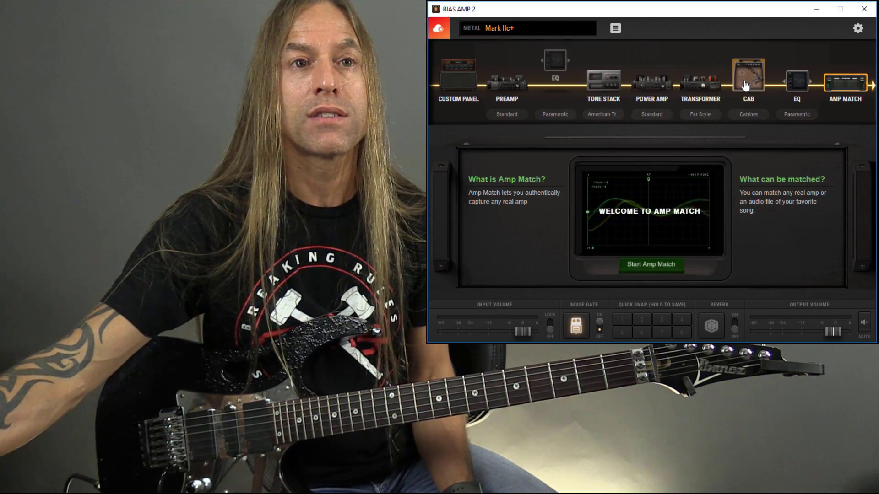
pyautogui.click(746, 86)
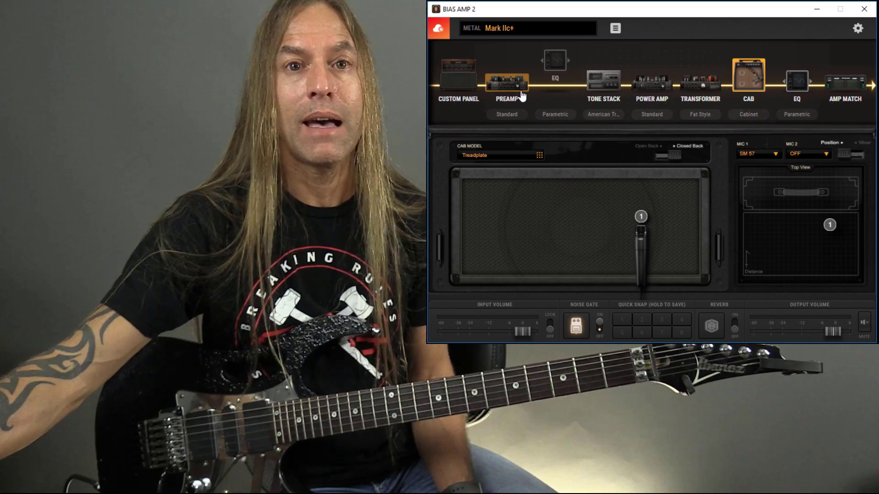
pyautogui.click(744, 115)
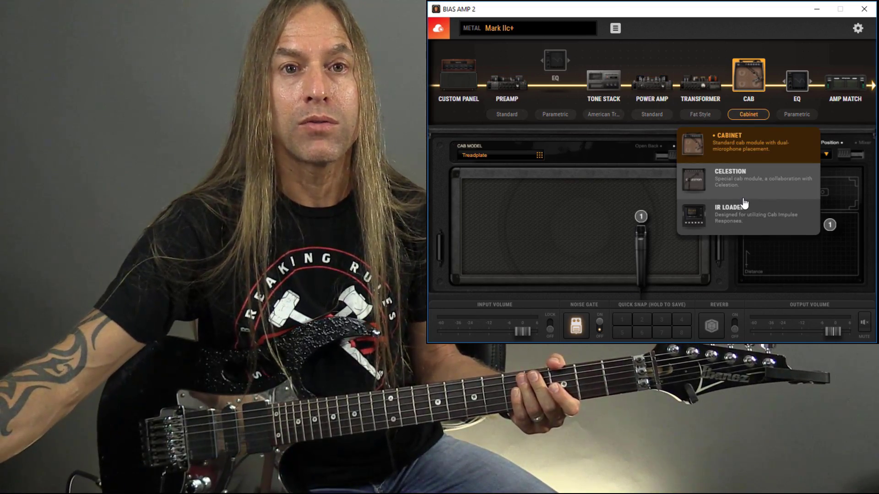
# Step: Set the cab module to IR Loader and show the Steve IR folder's files
pyautogui.click(745, 220)
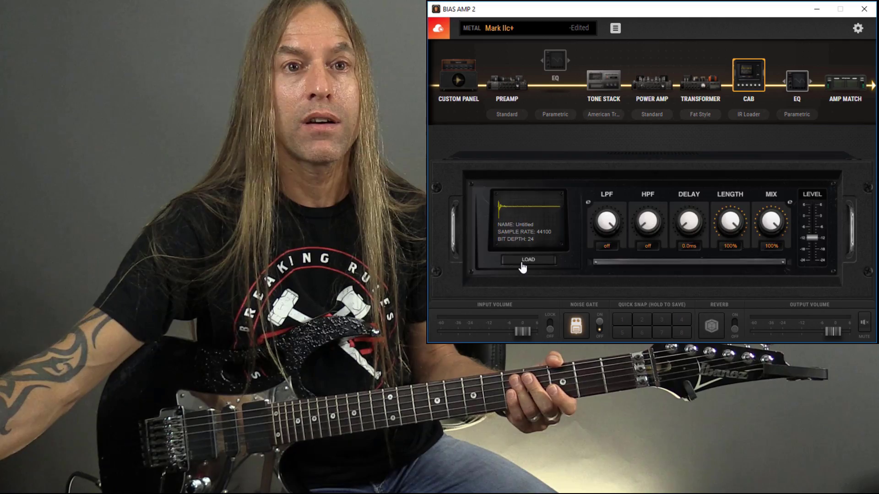
pyautogui.click(528, 260)
pyautogui.click(467, 265)
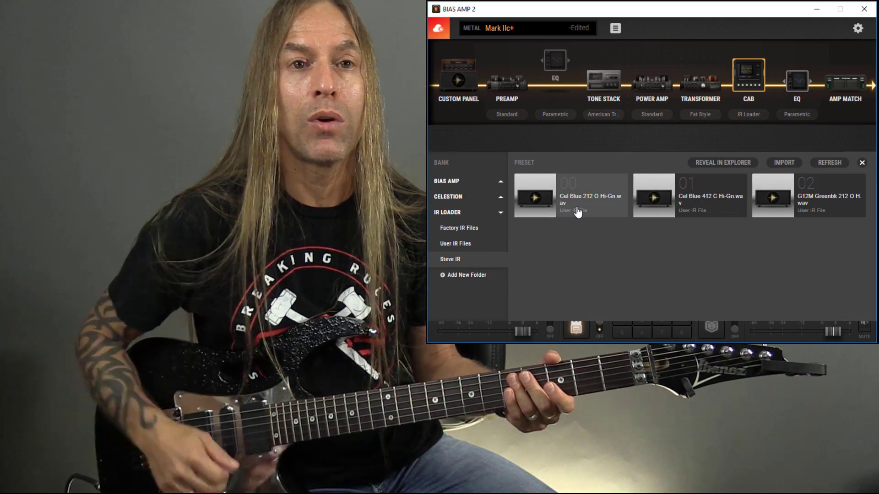
# Step: Audition Cel Blue 212 O, Cel Blue 412 C and G12M Greenbk 212, ending on Greenbk
pyautogui.click(577, 212)
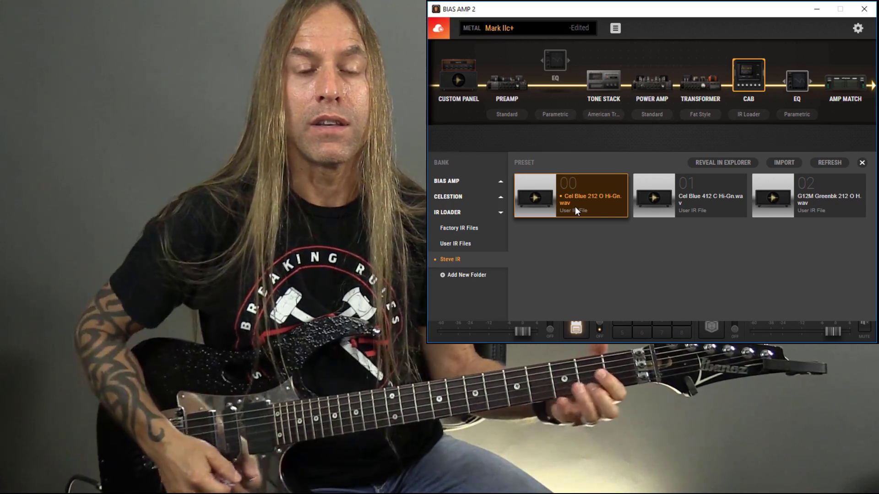
pyautogui.click(724, 196)
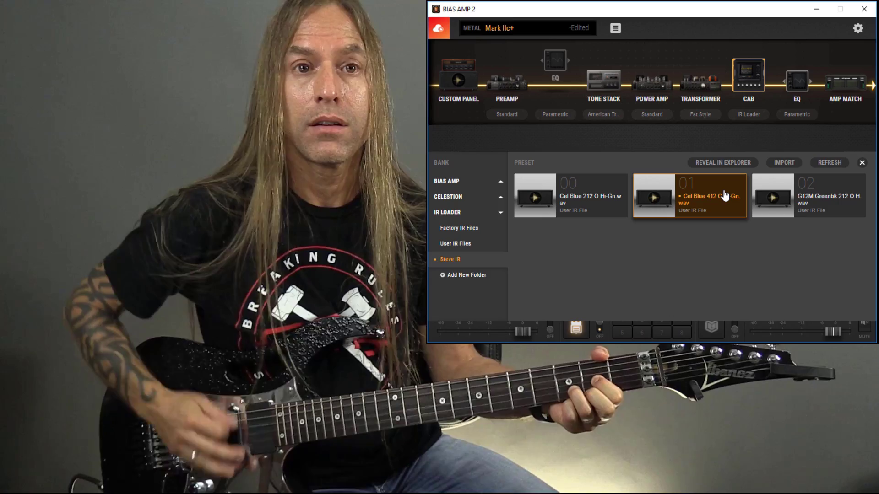
pyautogui.click(578, 198)
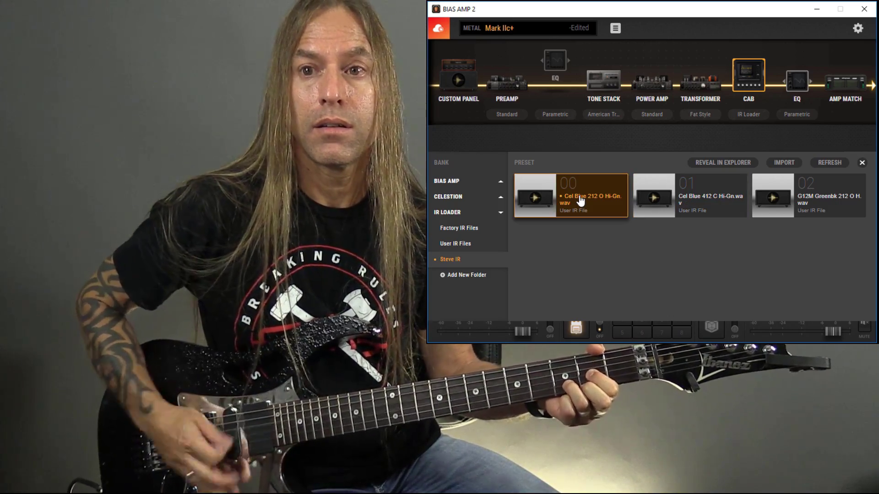
pyautogui.click(677, 188)
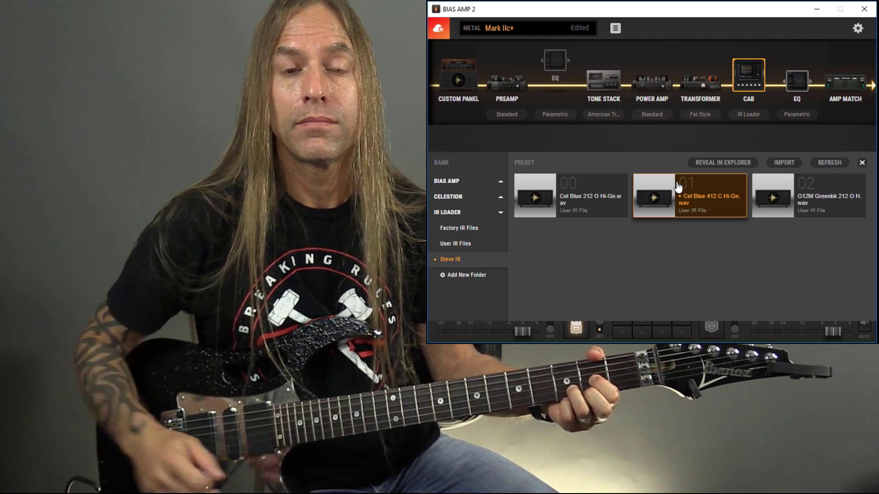
pyautogui.click(820, 197)
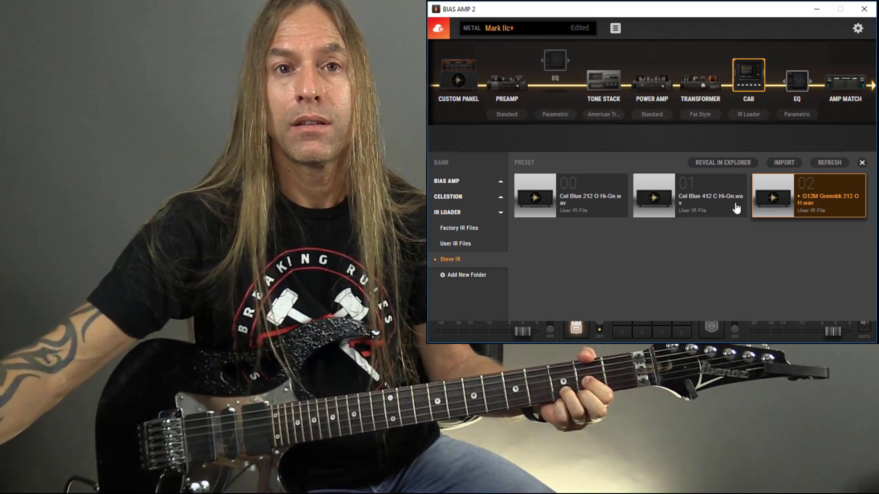
pyautogui.click(700, 208)
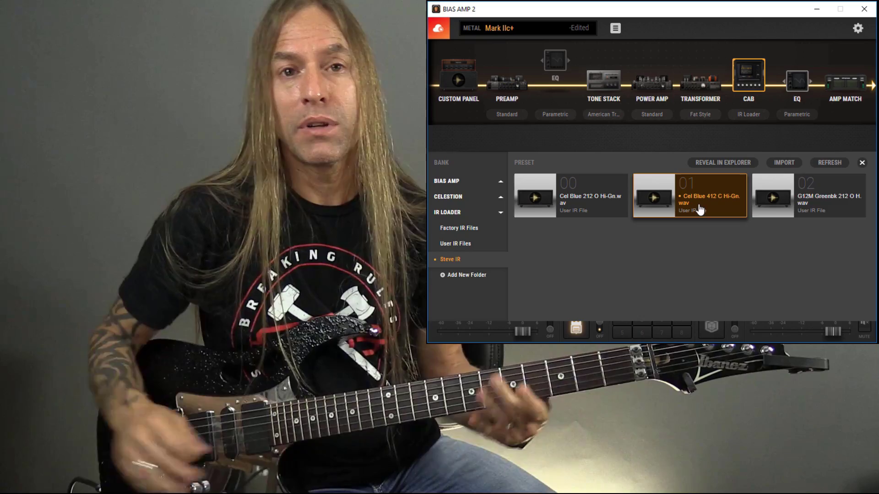
pyautogui.click(824, 195)
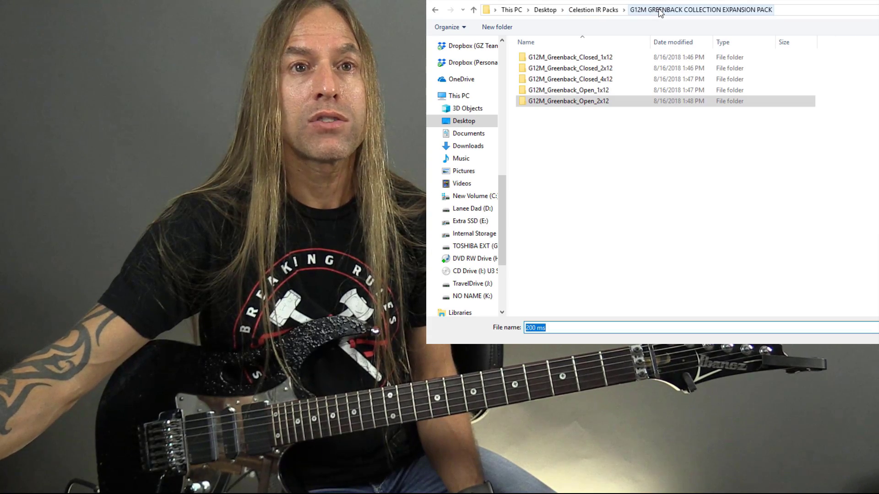
# Step: Open Cream Collection > Celestion_Cream_Closed_4X12 > 48.0 kHz > 200 ms and select Cel Cream 412 C Hi-Gn 421+57
pyautogui.click(593, 10)
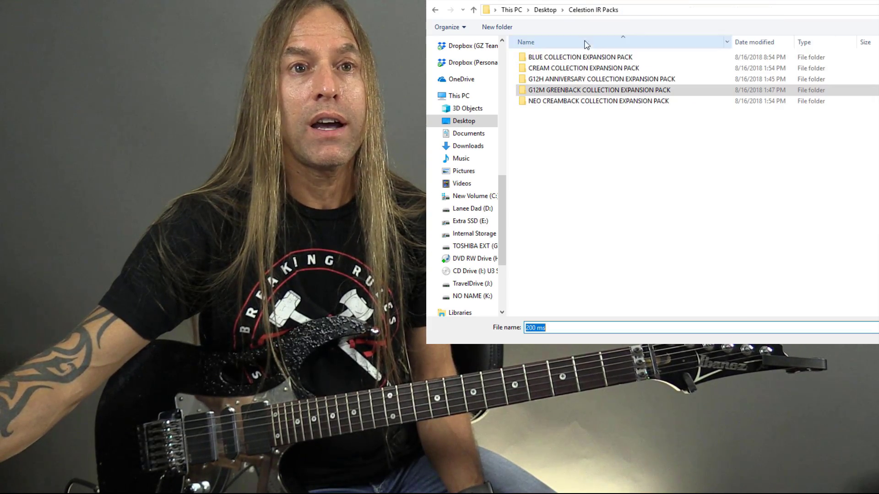
pyautogui.doubleClick(582, 69)
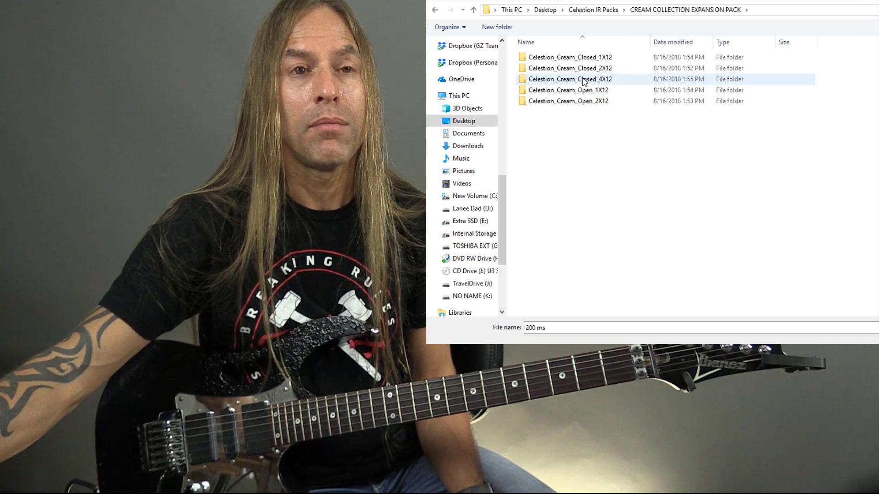
pyautogui.doubleClick(583, 80)
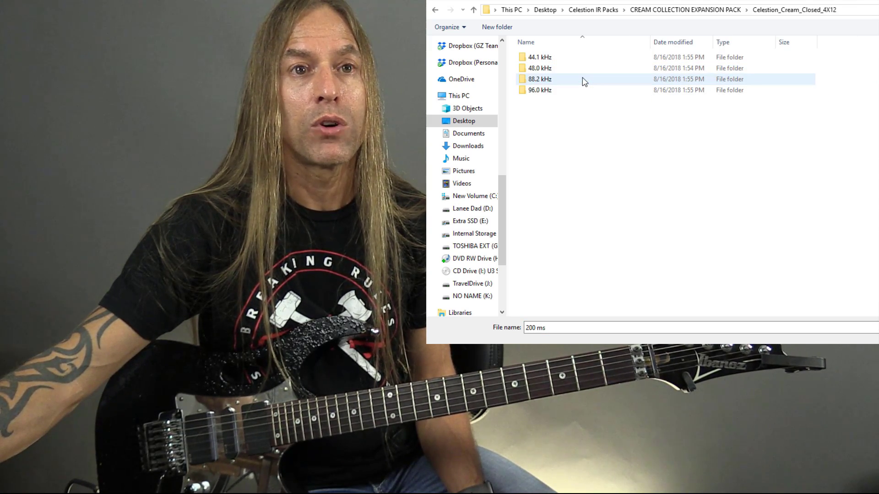
pyautogui.doubleClick(561, 68)
pyautogui.doubleClick(568, 59)
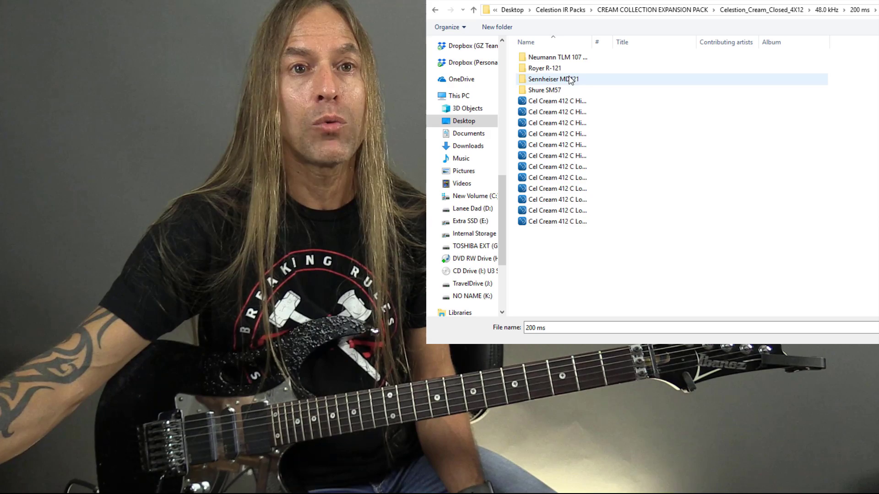
pyautogui.moveTo(594, 42); pyautogui.dragTo(699, 41)
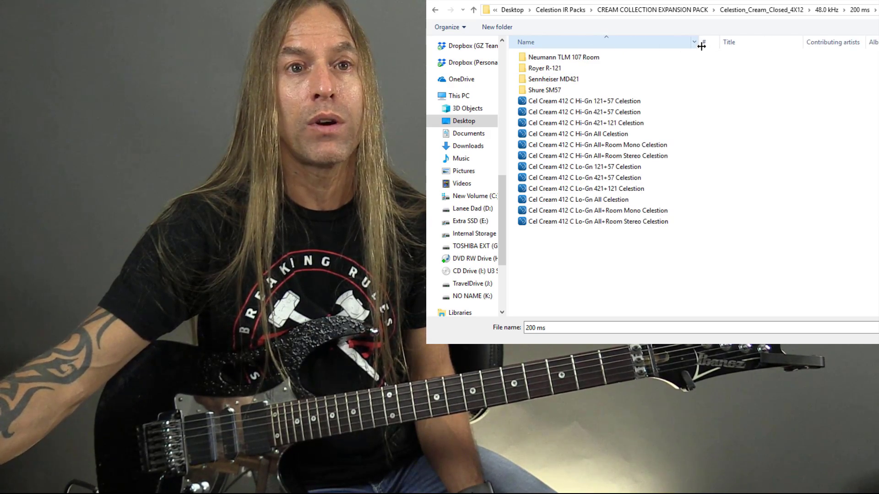
pyautogui.click(592, 114)
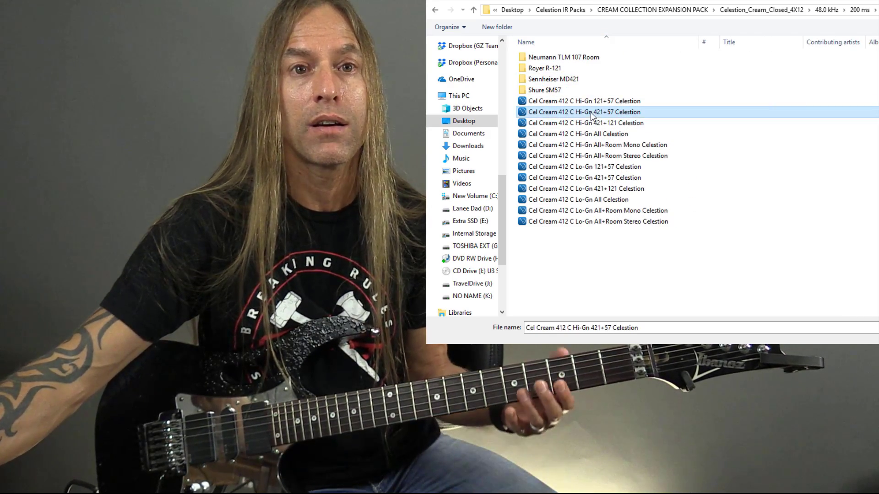
# Step: Import the Cel Cream 412 file into Steve IR as Cel Cream 412 C Hi-G
pyautogui.press('Return')
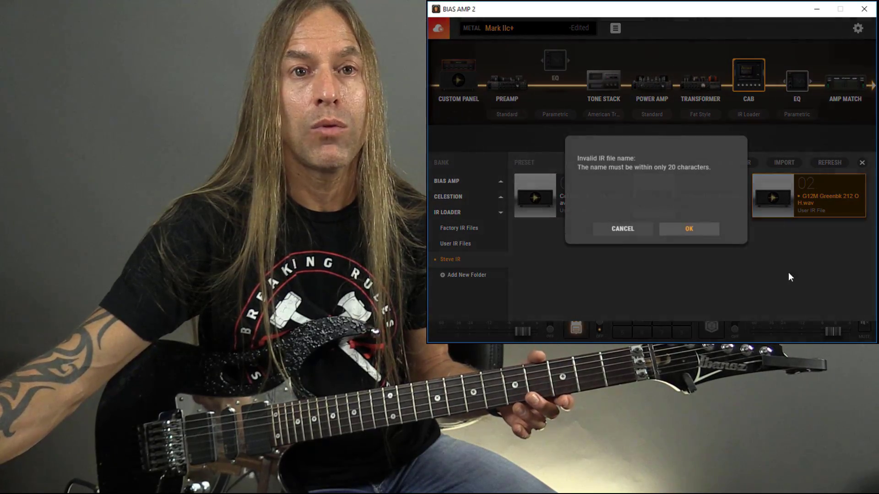
pyautogui.click(687, 229)
pyautogui.click(692, 146)
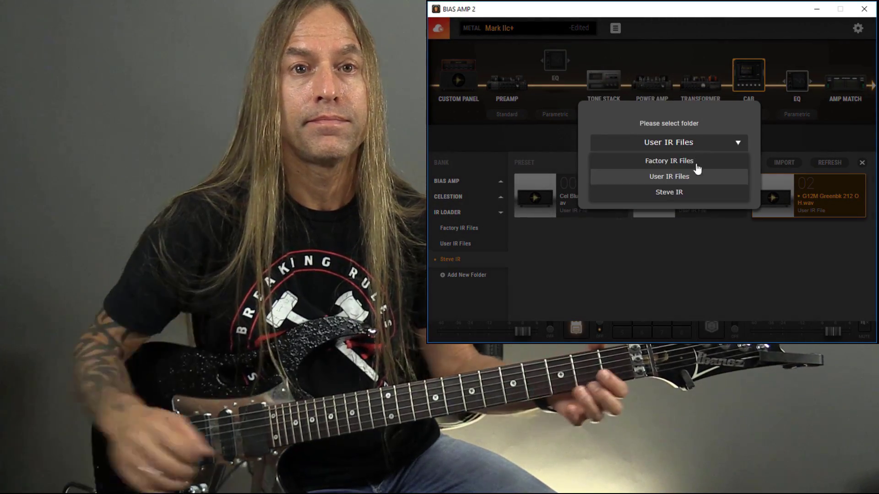
pyautogui.click(687, 195)
pyautogui.click(634, 197)
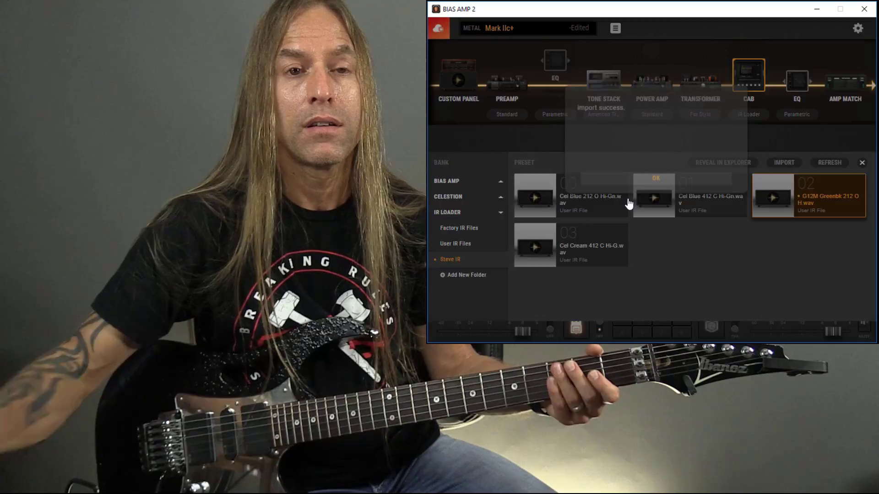
pyautogui.click(629, 198)
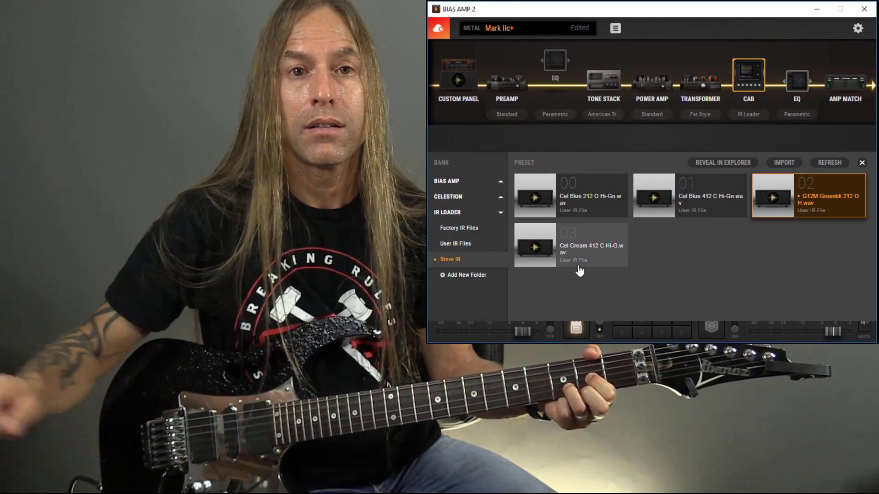
# Step: Compare Cel Cream 412 C Hi-G with G12M Greenbk, ending on G12M Greenbk
pyautogui.click(556, 254)
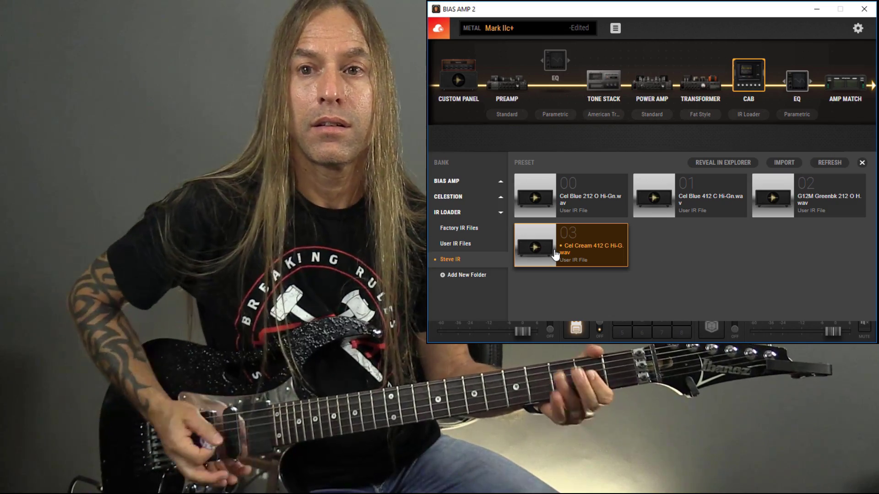
pyautogui.click(795, 214)
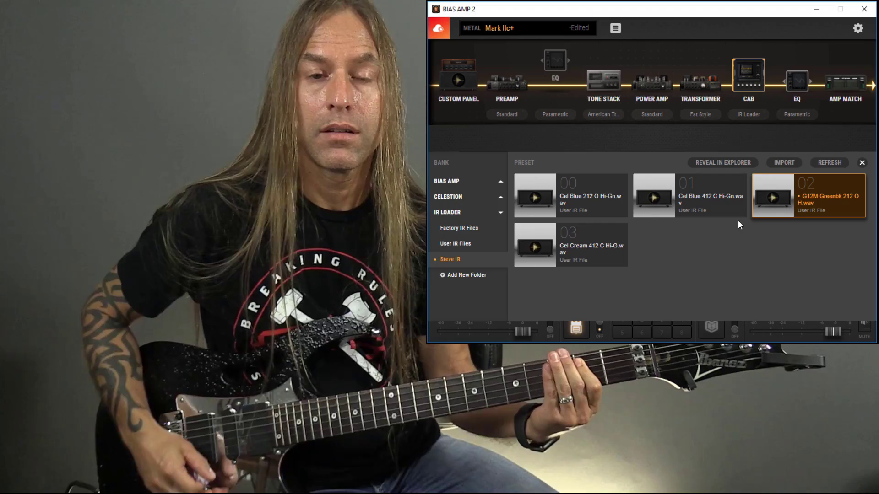
pyautogui.click(587, 245)
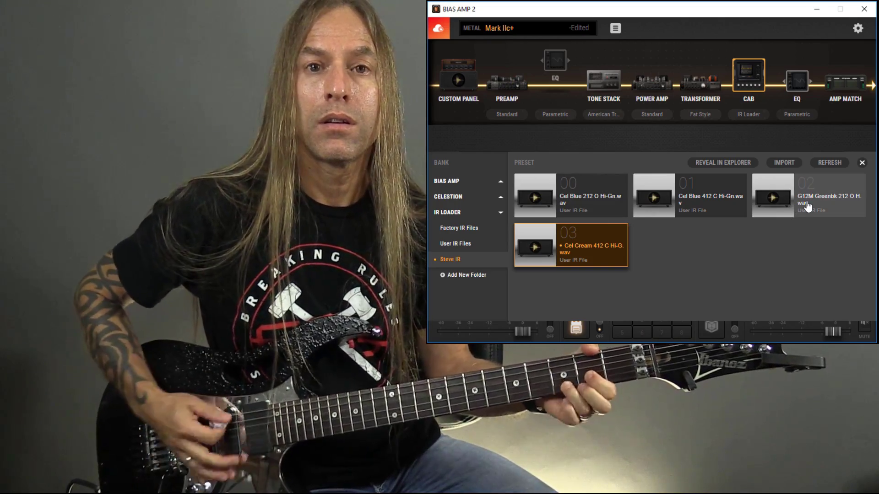
pyautogui.click(829, 196)
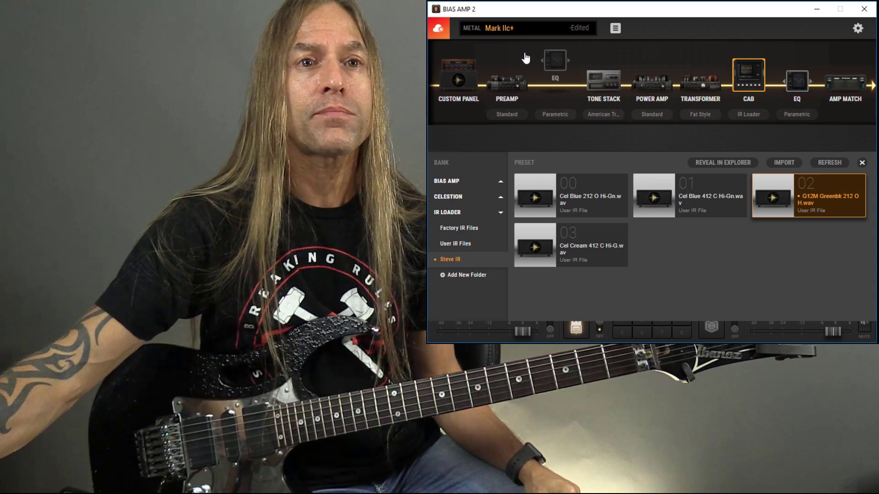
# Step: Close the IR browser and load Triple Treadplate from the Metal preset list
pyautogui.click(533, 32)
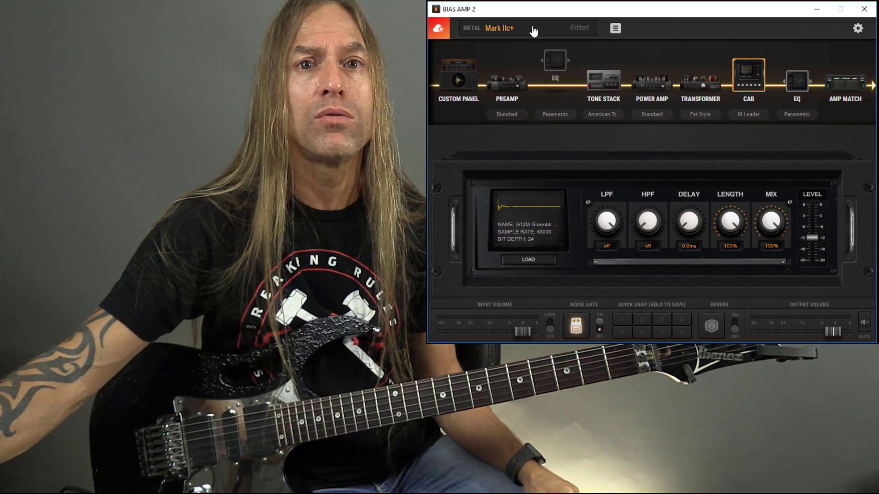
pyautogui.click(533, 30)
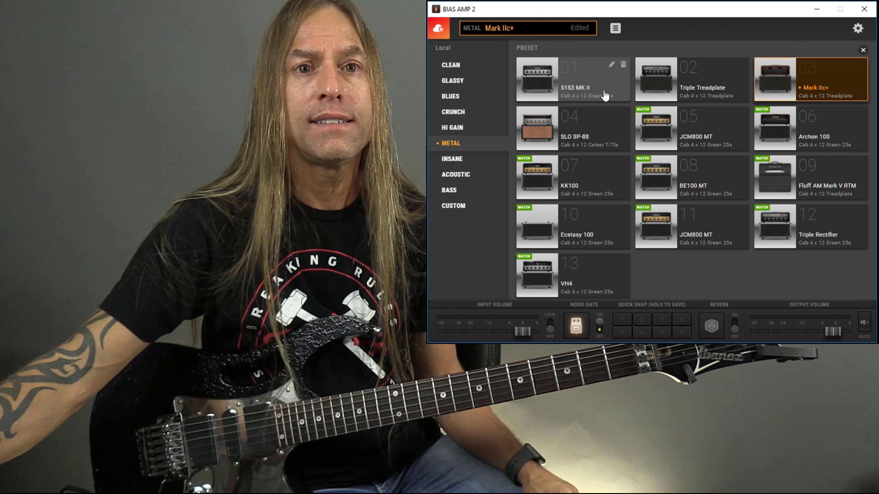
pyautogui.moveTo(691, 79)
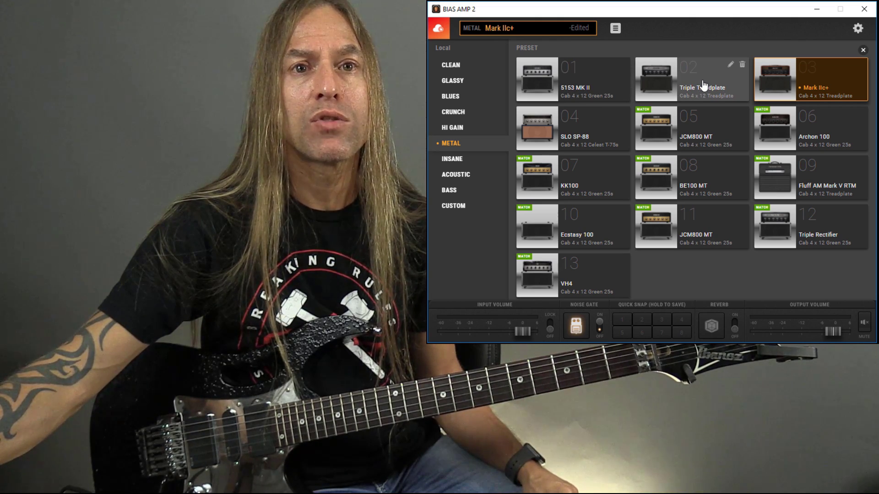
pyautogui.doubleClick(657, 80)
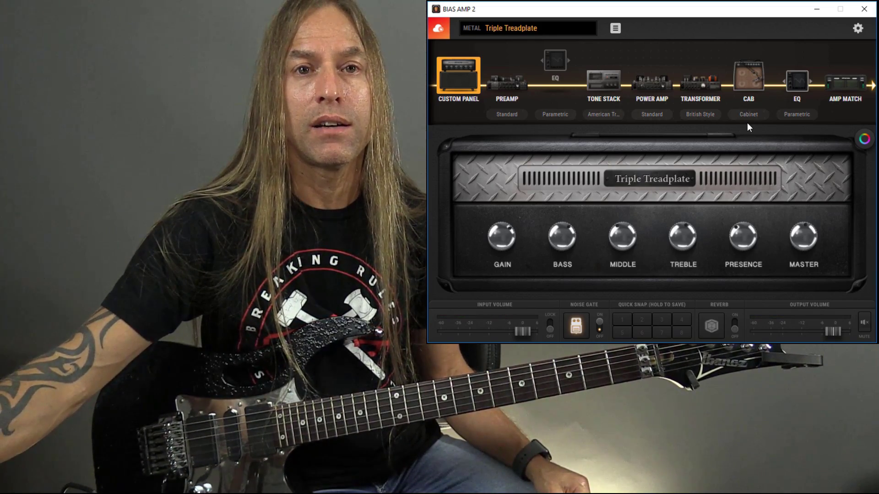
# Step: Switch the Cabinet module to IR Loader and browse the Steve IR folder
pyautogui.click(748, 116)
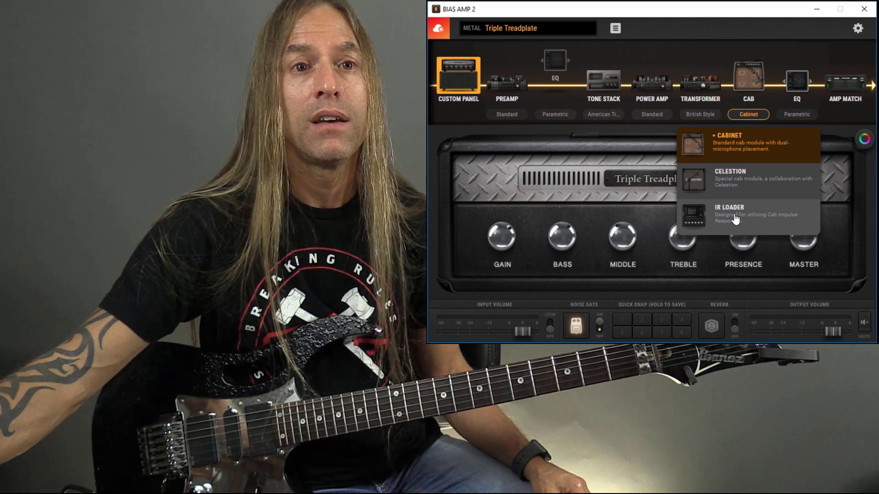
pyautogui.click(700, 229)
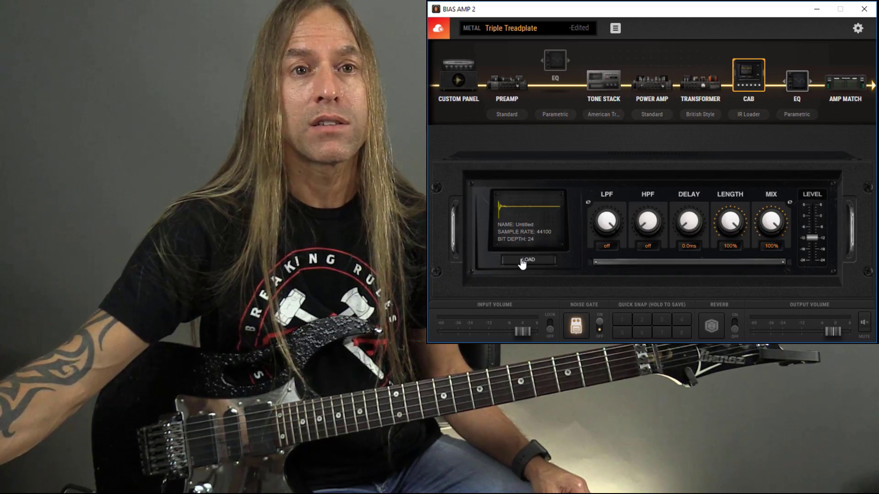
pyautogui.click(522, 261)
pyautogui.click(454, 259)
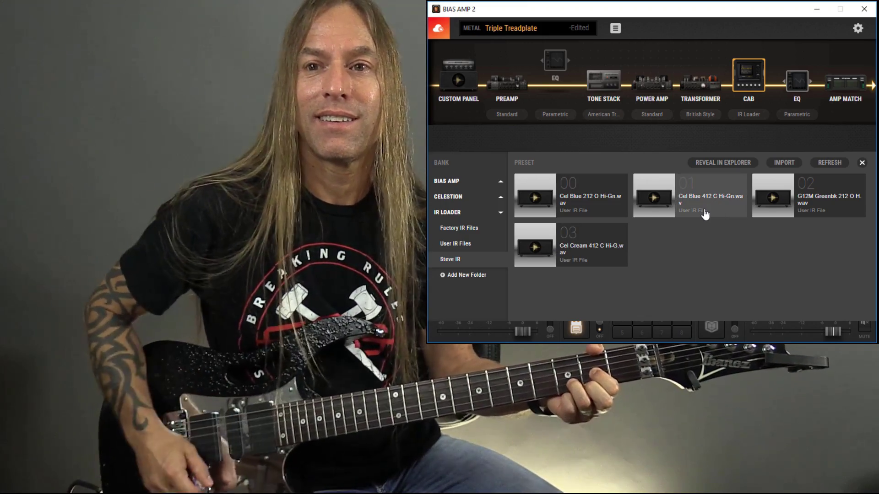
# Step: Audition Cel Blue 412 and G12M Greenbk 212 IRs, finishing on Cel Cream 412
pyautogui.click(708, 214)
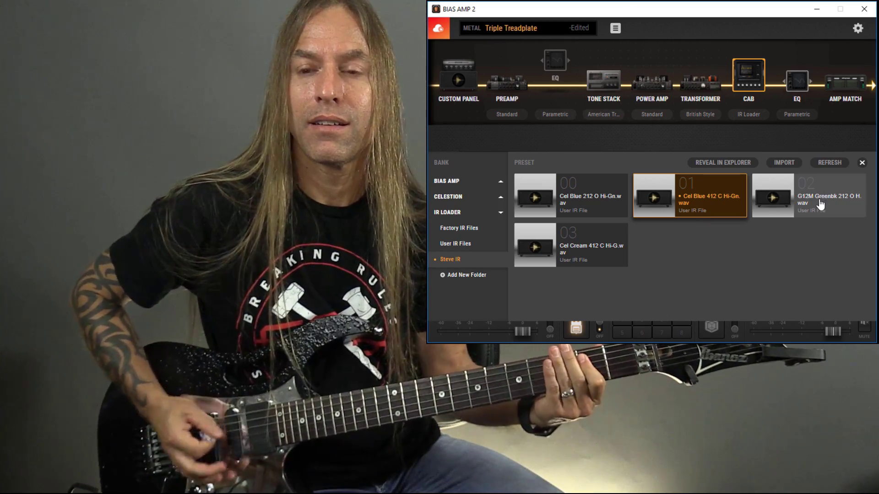
pyautogui.click(819, 202)
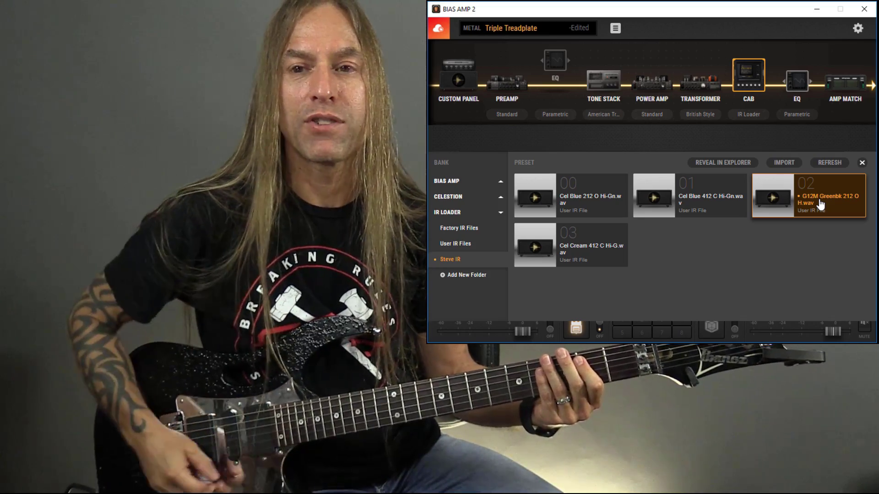
pyautogui.click(699, 199)
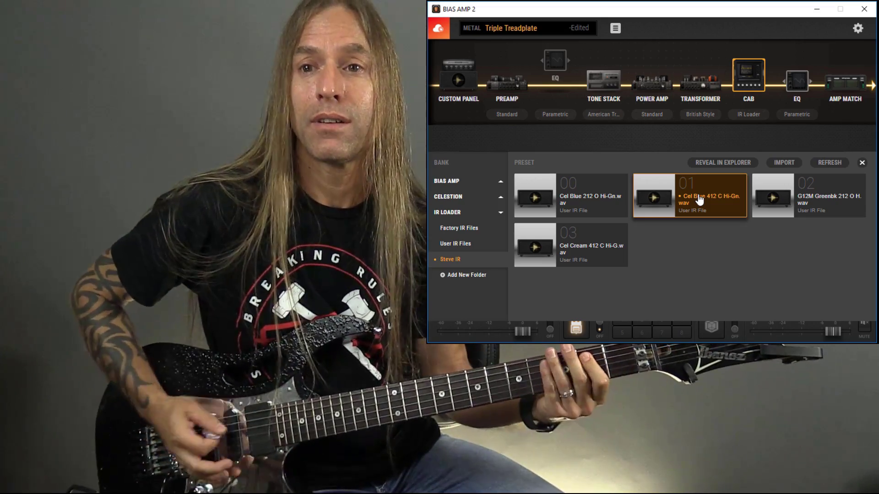
pyautogui.click(771, 197)
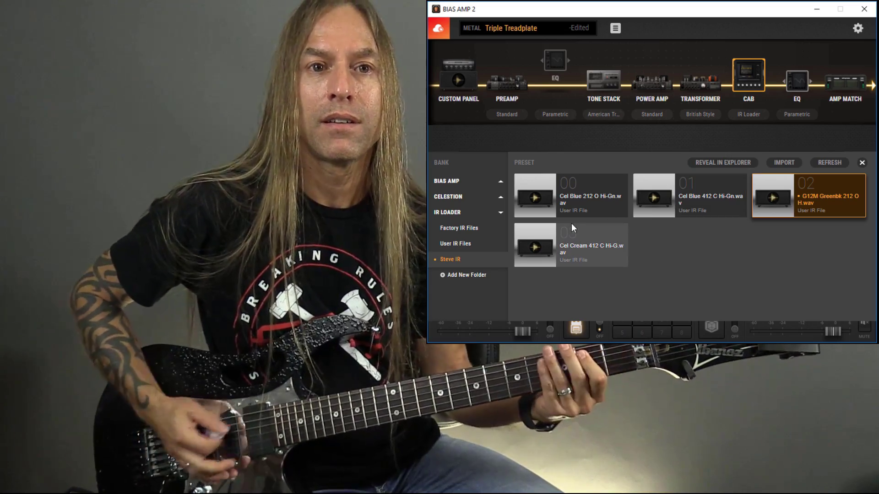
pyautogui.click(566, 239)
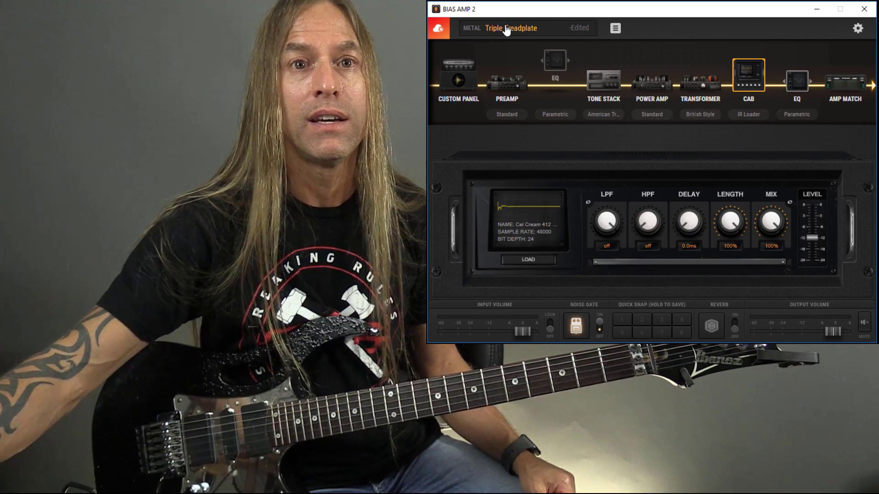
# Step: Open the amp preset browser and select the HI GAIN category
pyautogui.click(506, 29)
pyautogui.click(466, 129)
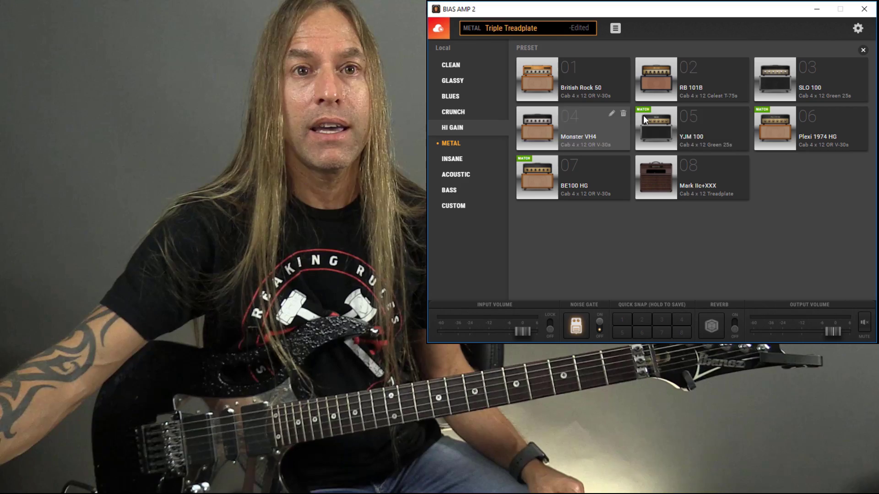